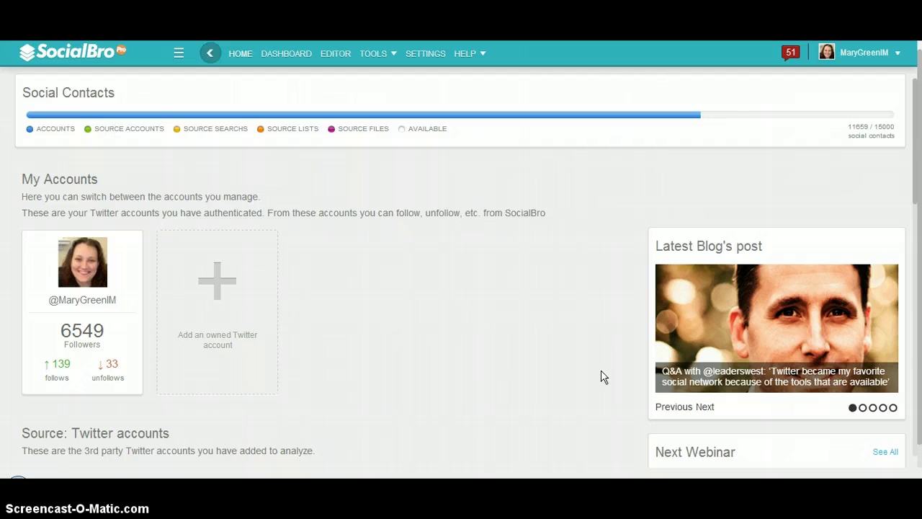
Step: Open the account's dashboard and review its community statistics and follower widgets
left_click(274, 55)
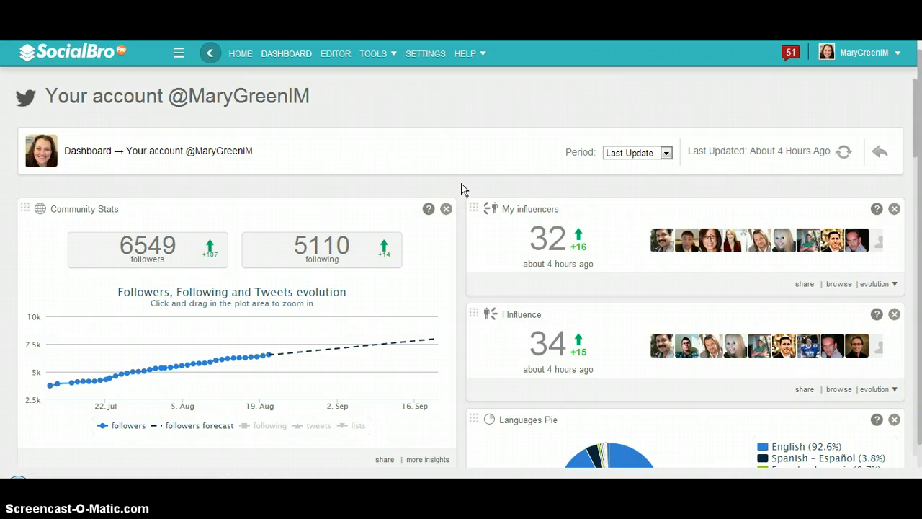
scroll(614, 224, "down", 4)
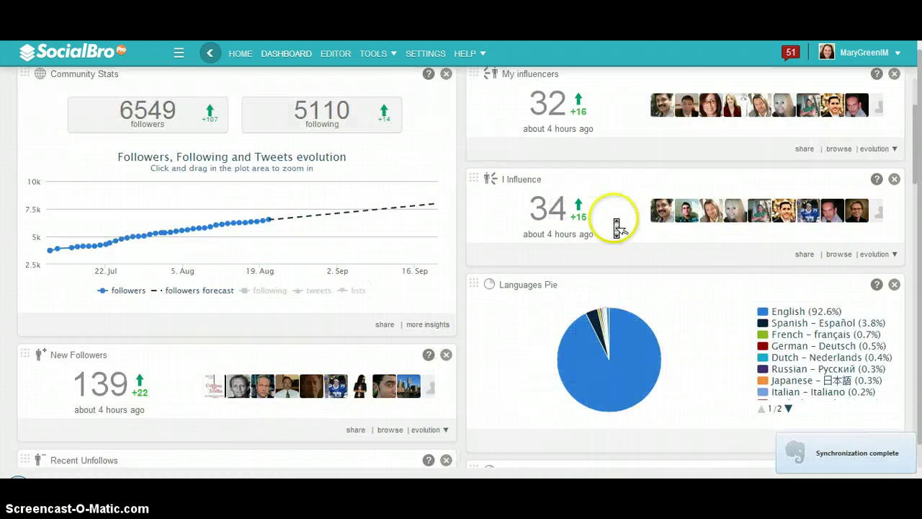
scroll(614, 224, "down", 15)
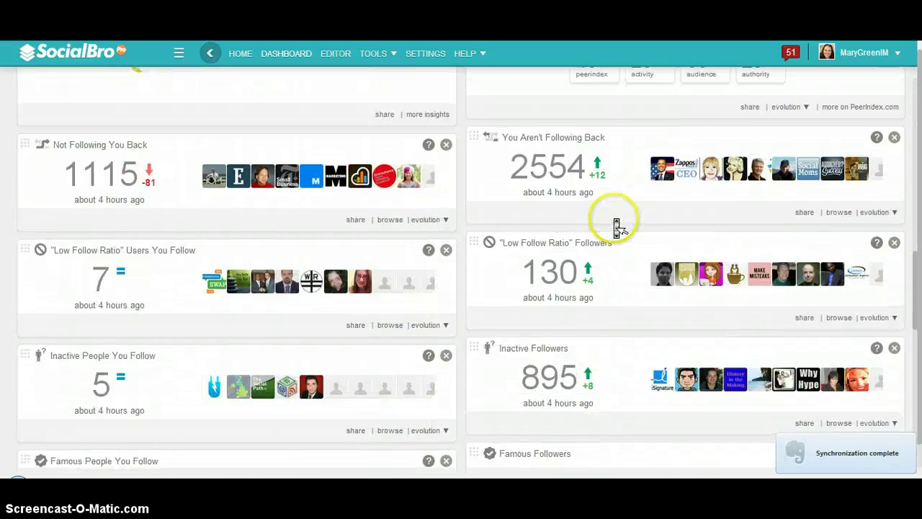
scroll(614, 224, "down", 8)
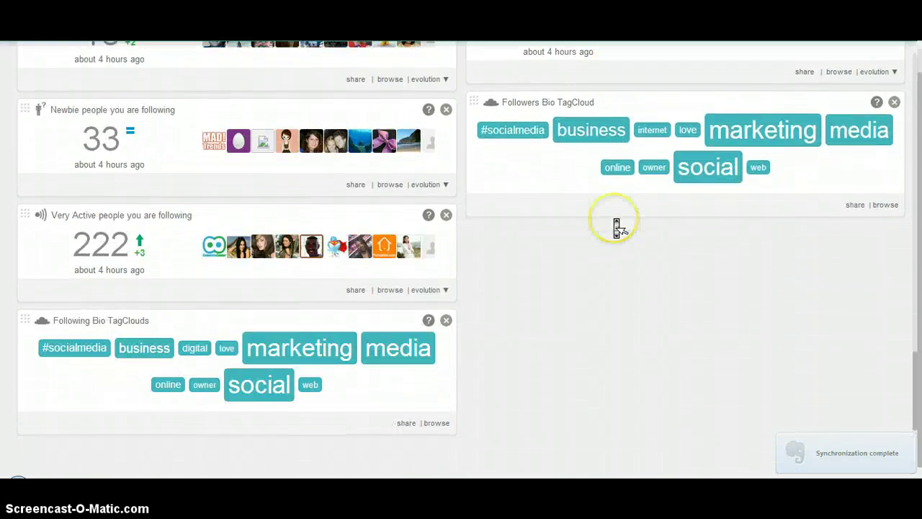
scroll(616, 225, "up", 12)
scroll(616, 226, "up", 10)
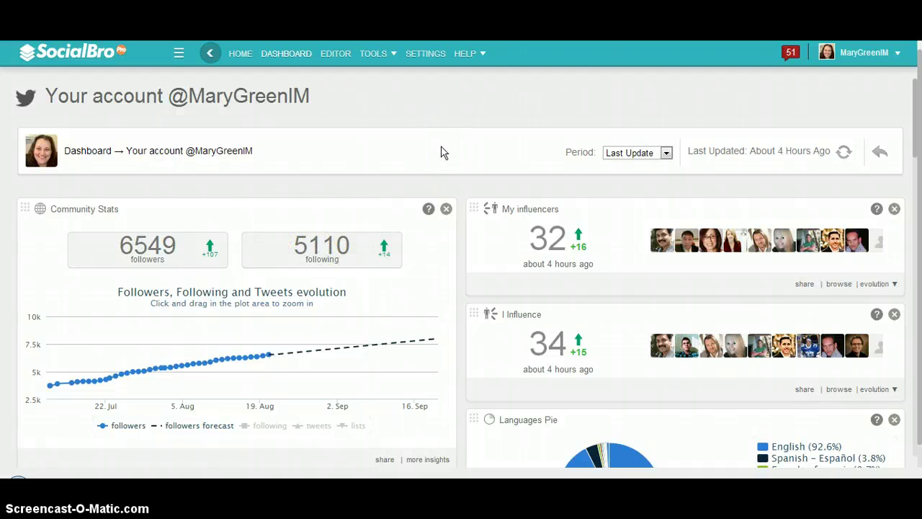
left_click(463, 134)
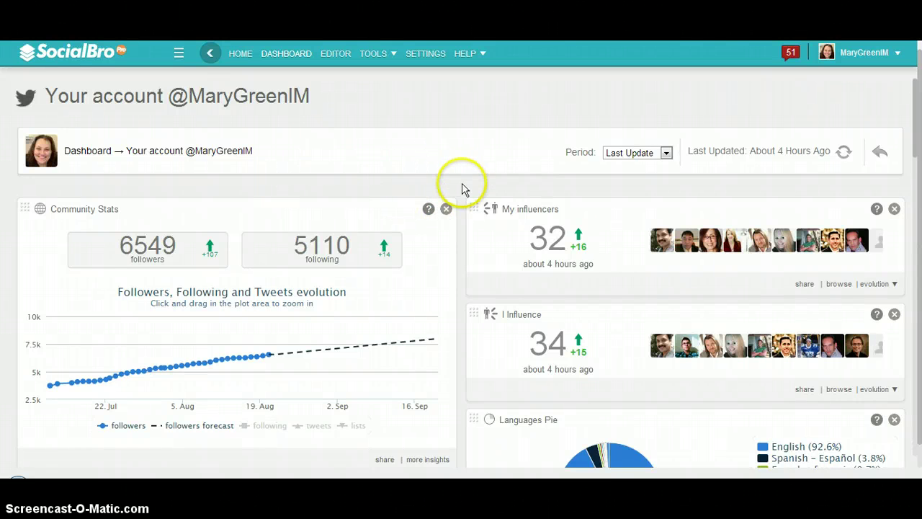
Step: Open the list of accounts counted under "Not Following You Back"
scroll(464, 190, "down", 5)
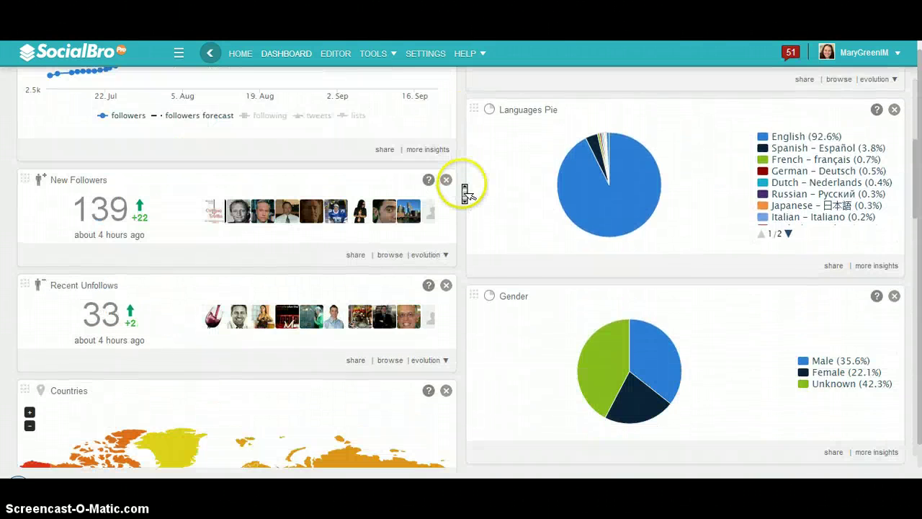
scroll(463, 190, "down", 7)
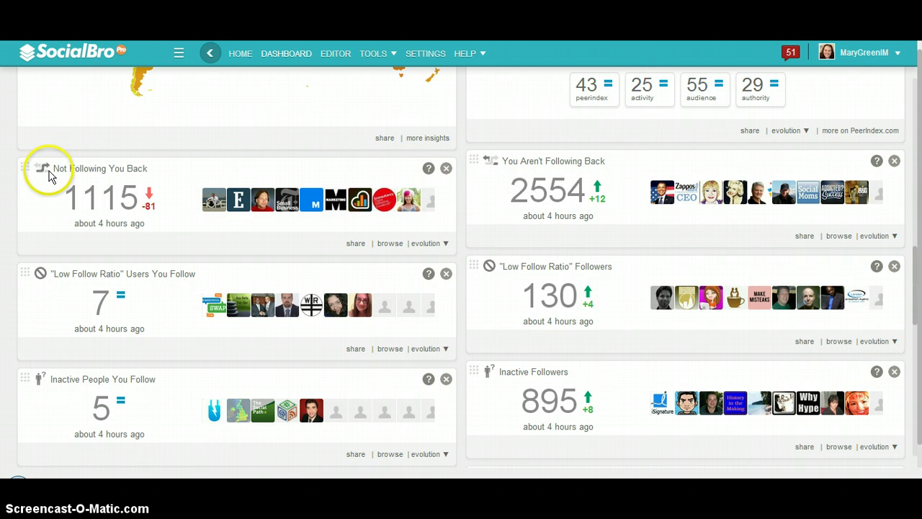
left_click(112, 200)
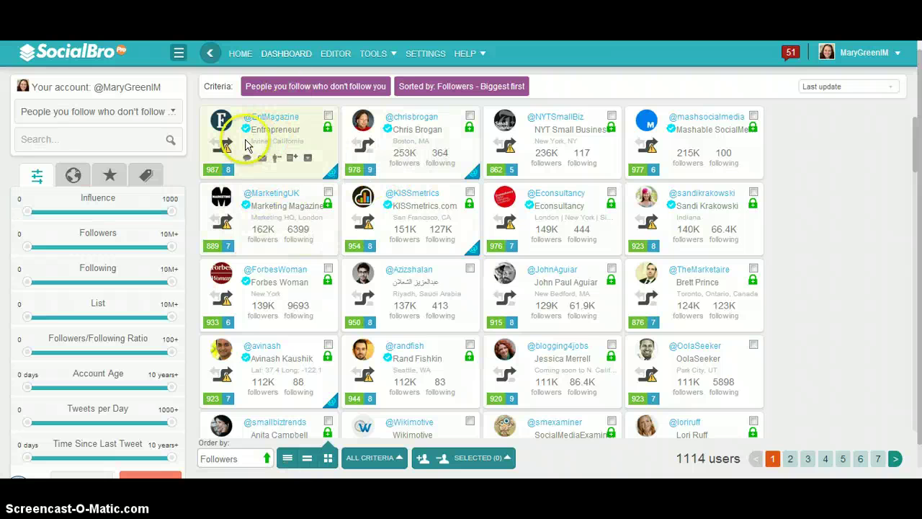
mouse_move(227, 147)
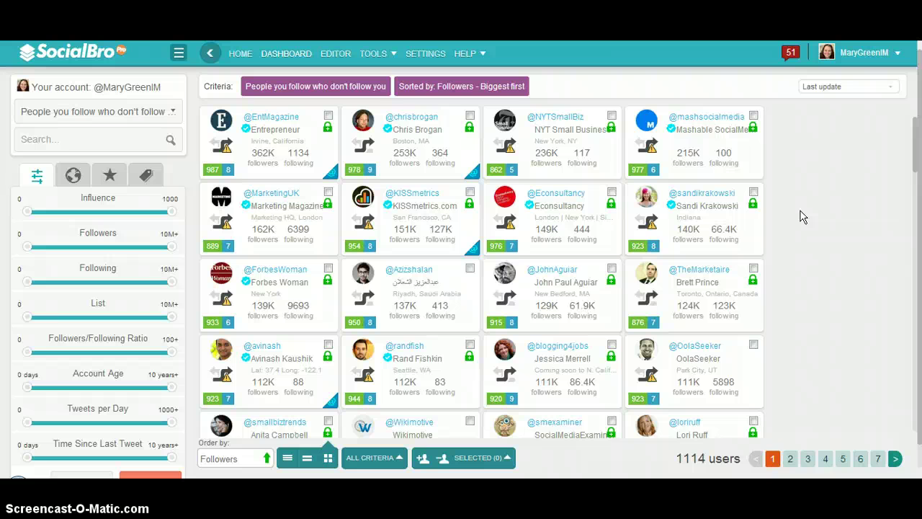
scroll(803, 217, "down", 2)
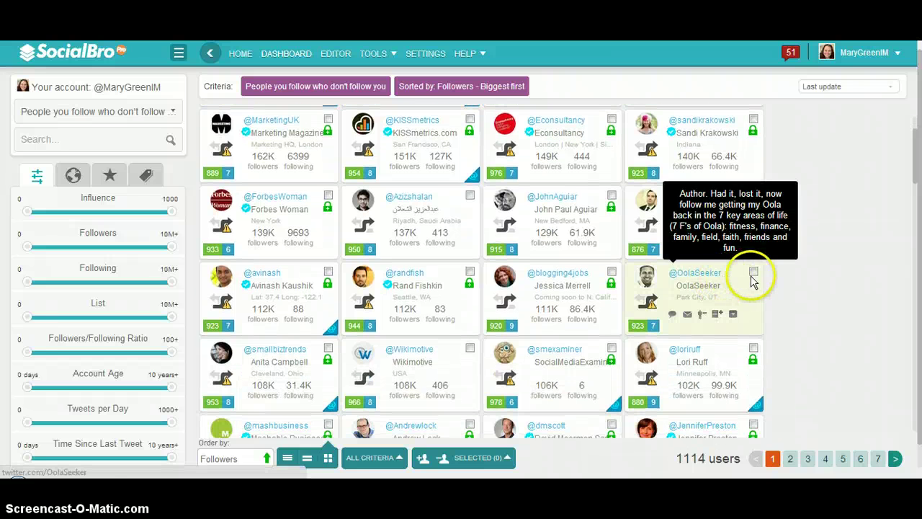
left_click(753, 272)
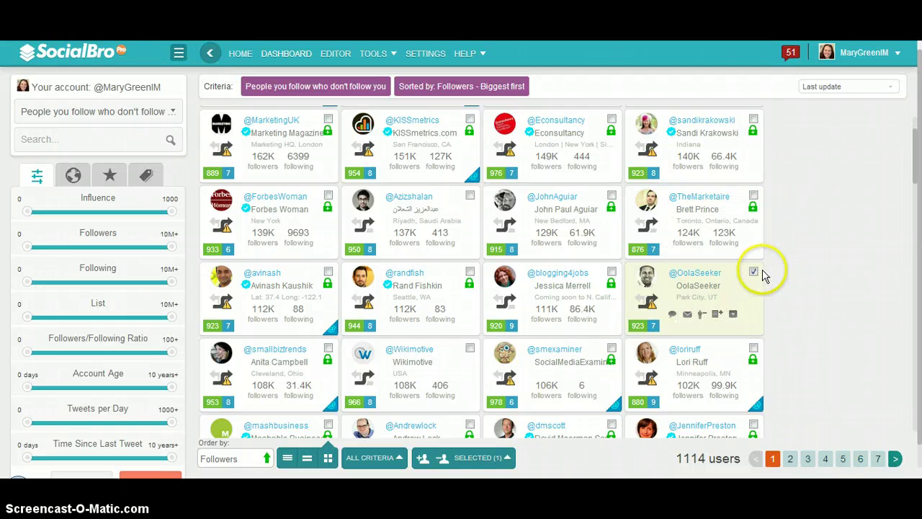
left_click(754, 274)
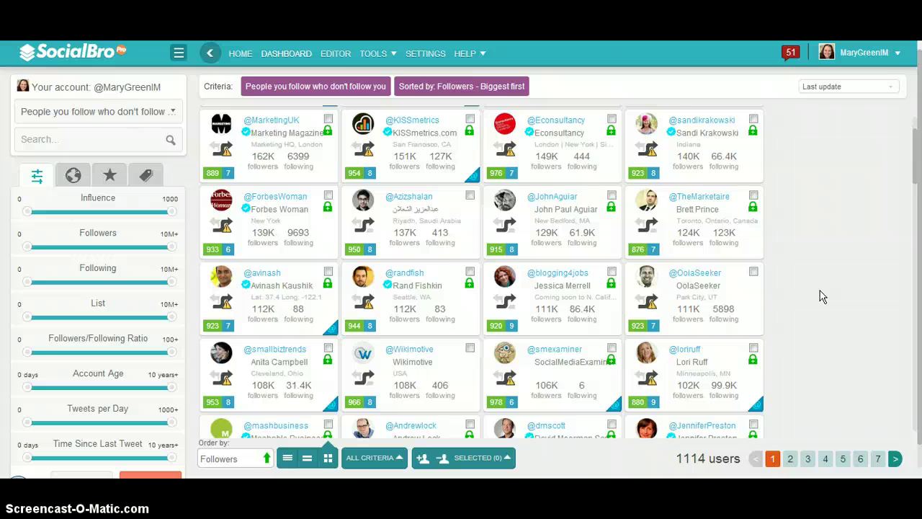
Step: Select all accounts on the first page at once and view the actions offered for the selection
key("ctrl+minus")
key("ctrl+minus")
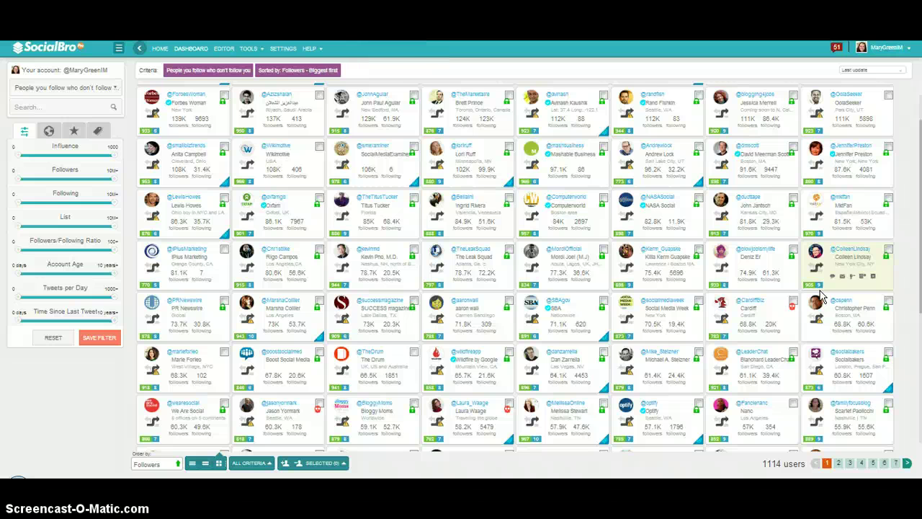
key("ctrl+minus")
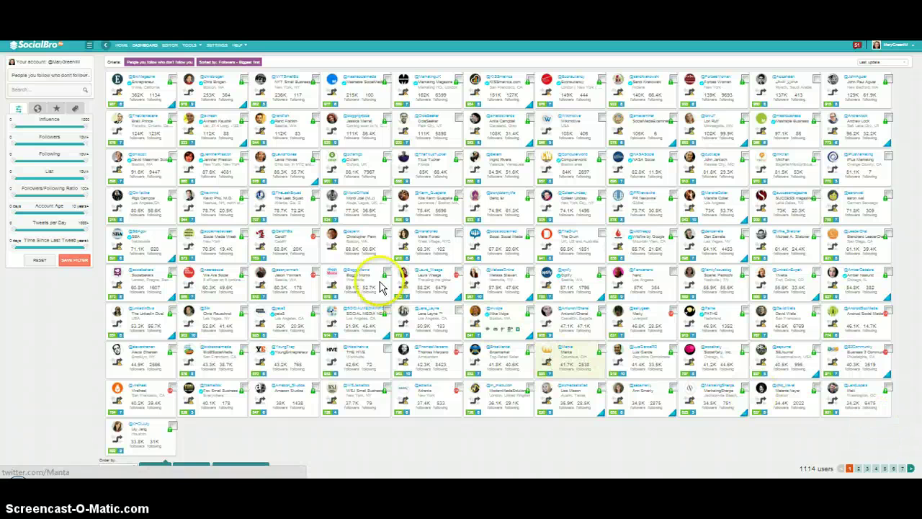
left_click_drag(881, 441, 131, 82)
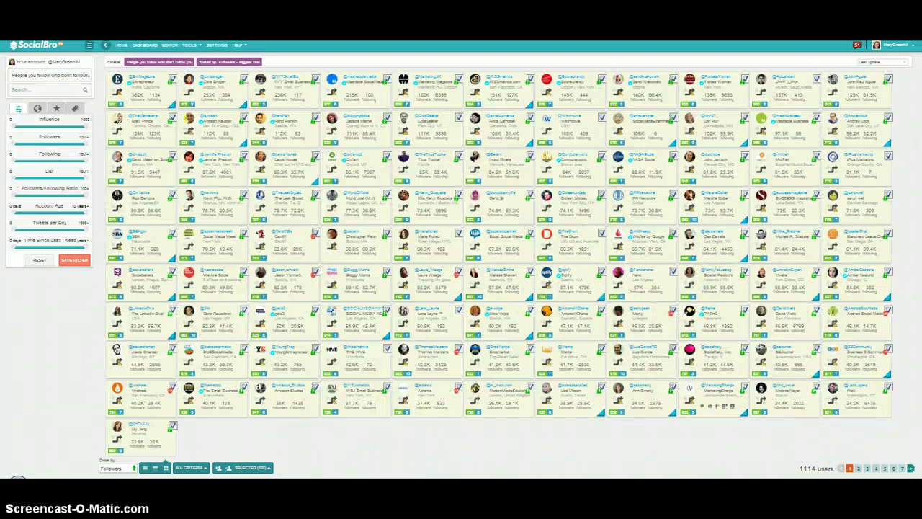
left_click(269, 472)
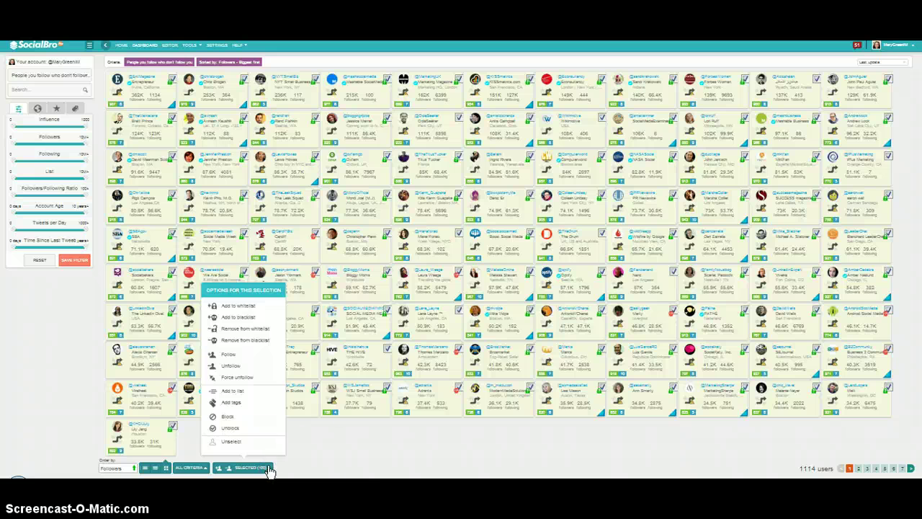
left_click(360, 452)
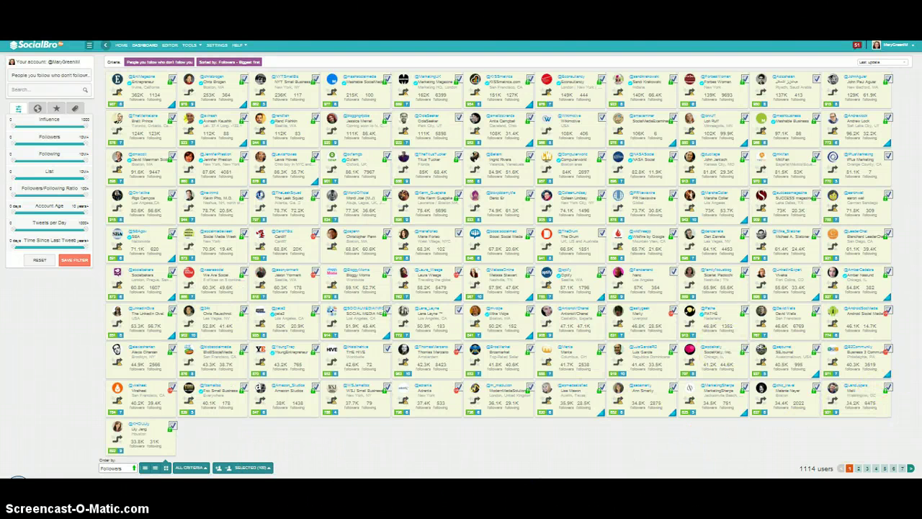
Step: Unselect all accounts on the page
left_click(236, 468)
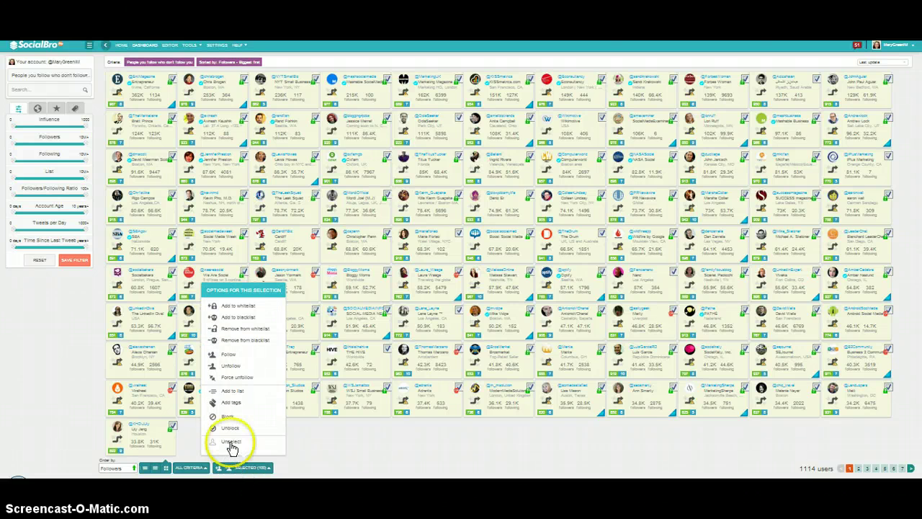
left_click(232, 446)
left_click(442, 438)
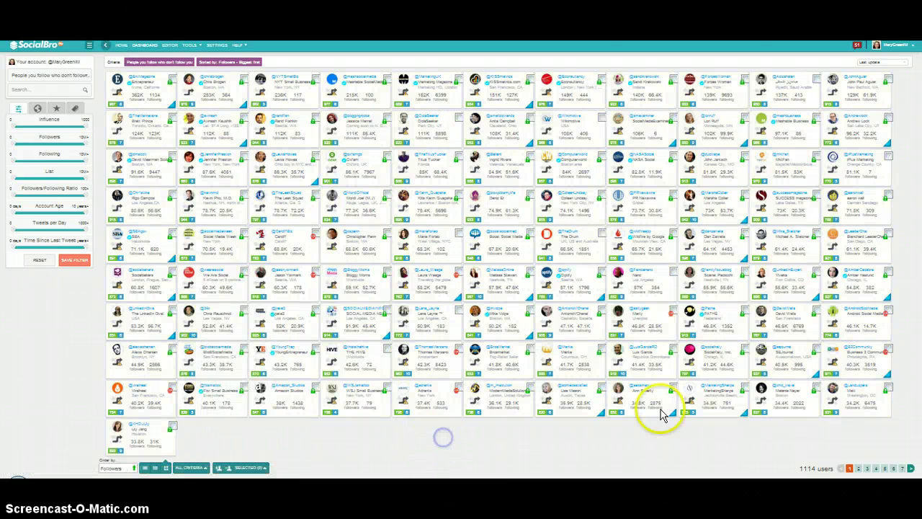
Step: Select the accounts in the upper five rows with neither a whitelist nor a blacklist mark, including OolaSeeker, Wikimotive and iPlus Marketing
left_click(889, 160)
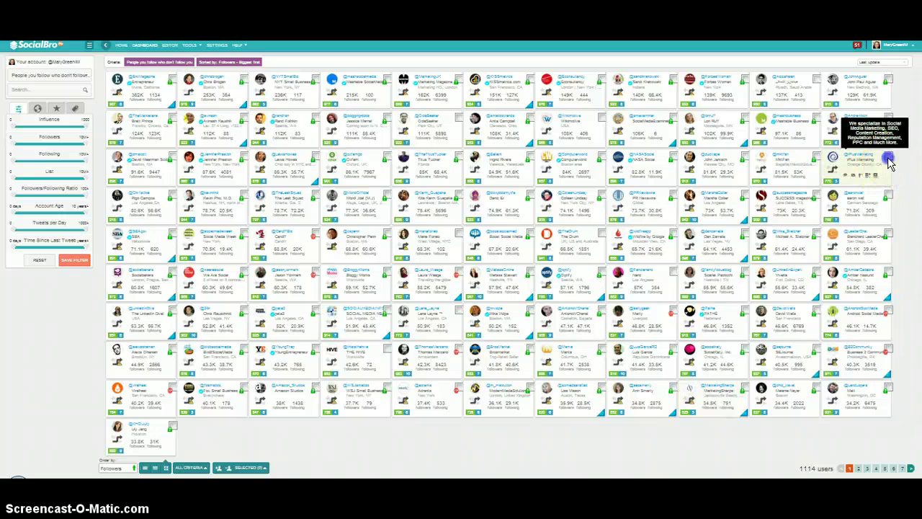
left_click(817, 81)
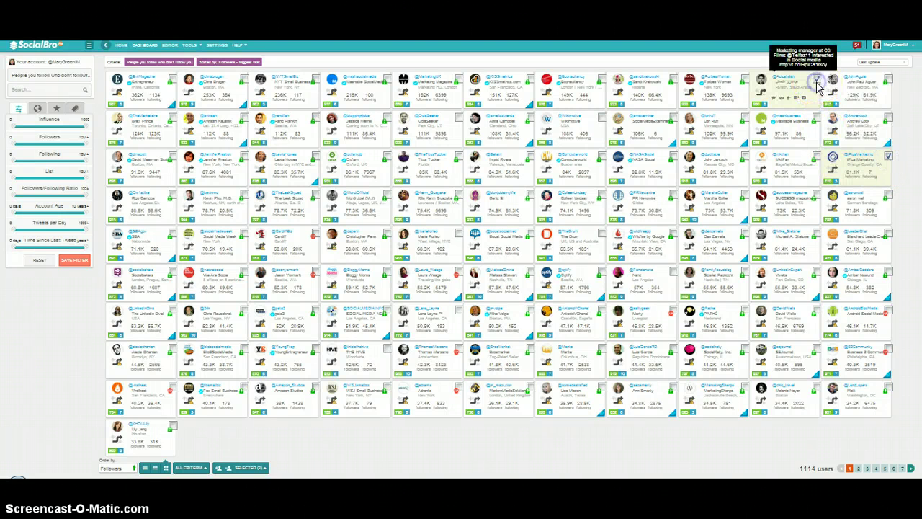
left_click(602, 117)
left_click(459, 119)
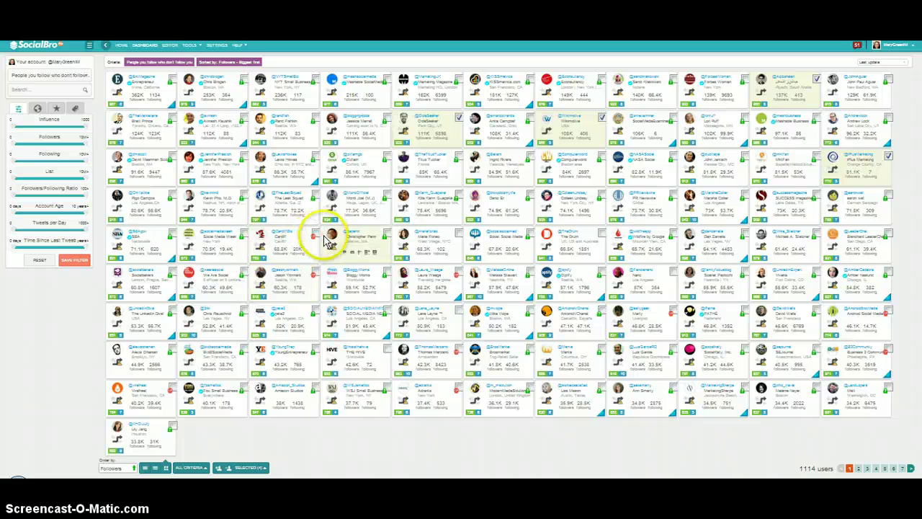
left_click(459, 233)
Step: Mark the already blacklisted accounts in the middle and lower rows and clear those marks again
left_click(315, 233)
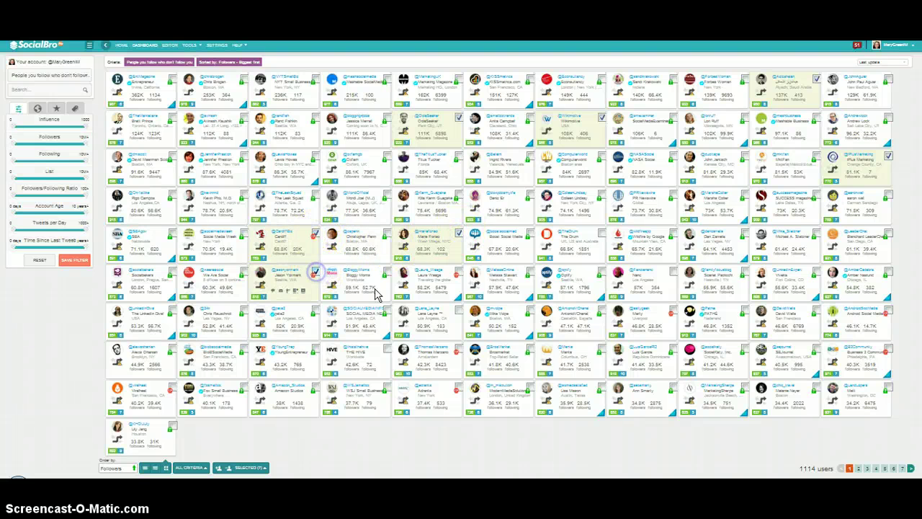
left_click(458, 274)
left_click(459, 349)
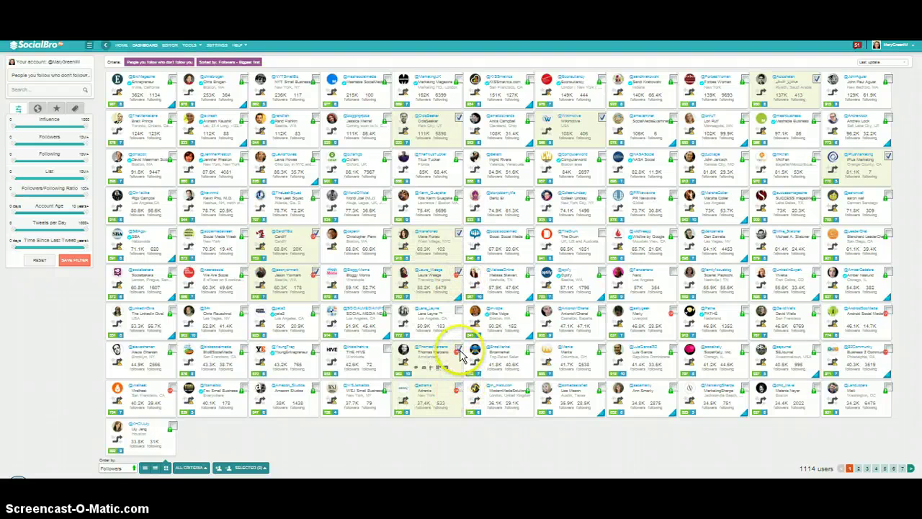
left_click(317, 274)
left_click(316, 236)
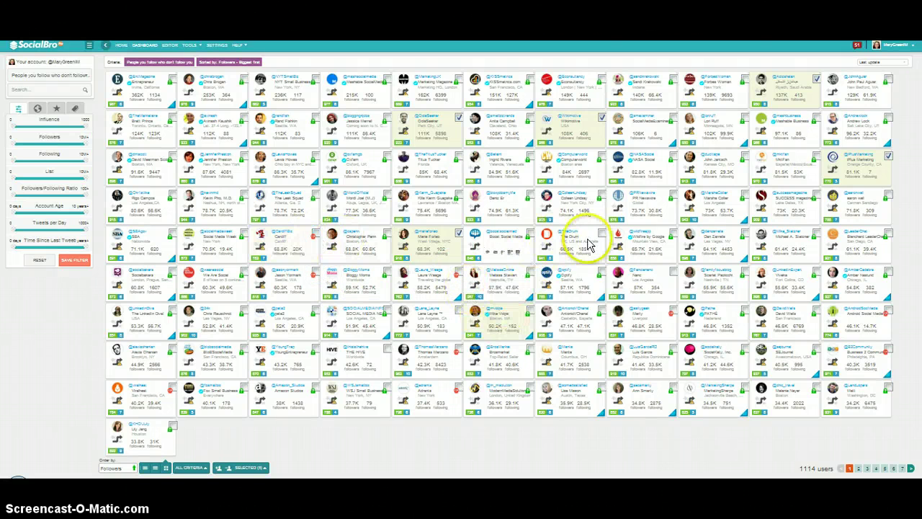
Step: Add the remaining accounts without a whitelist or blacklist mark to the selection, including The Drum and the one with the HIVE logo
left_click(675, 273)
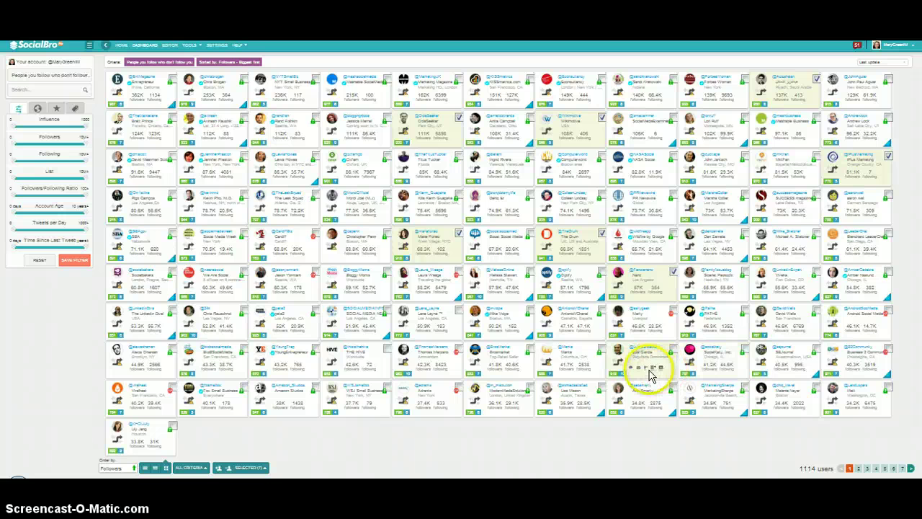
left_click(387, 349)
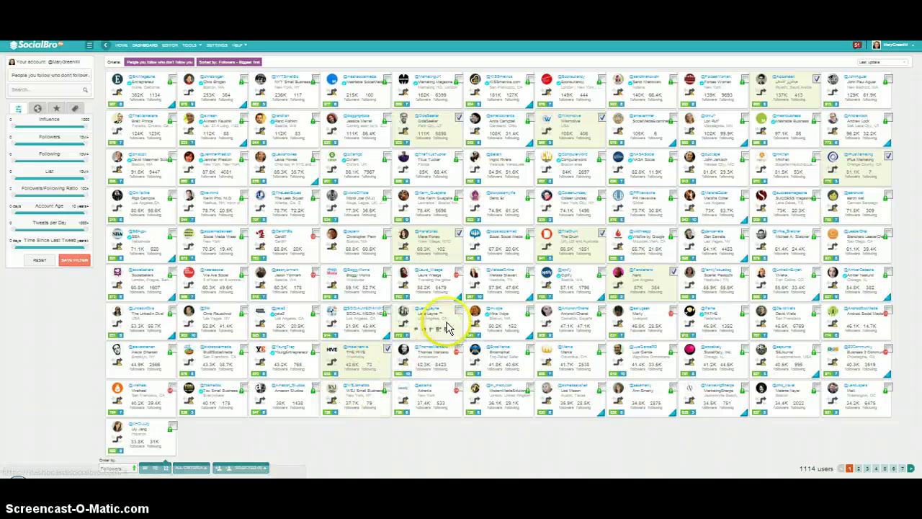
mouse_move(442, 315)
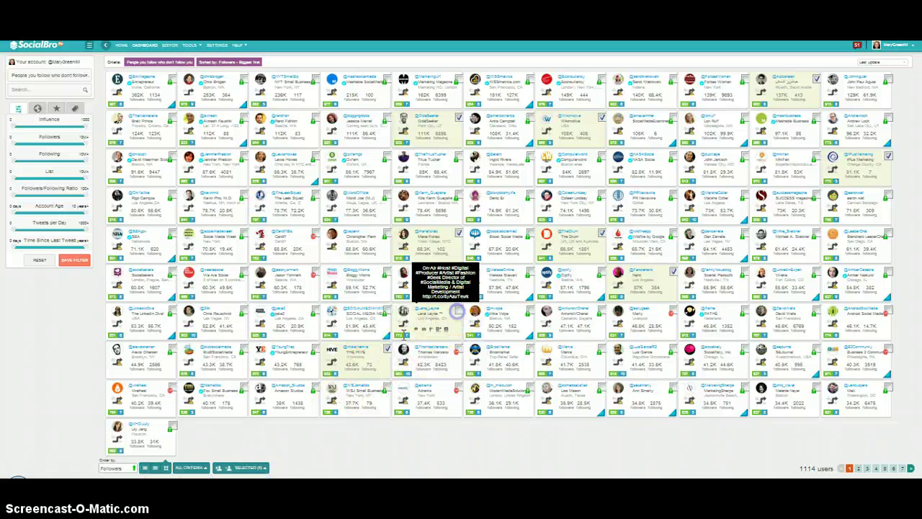
Step: Add the selected accounts to the blacklist
left_click(260, 468)
left_click(242, 317)
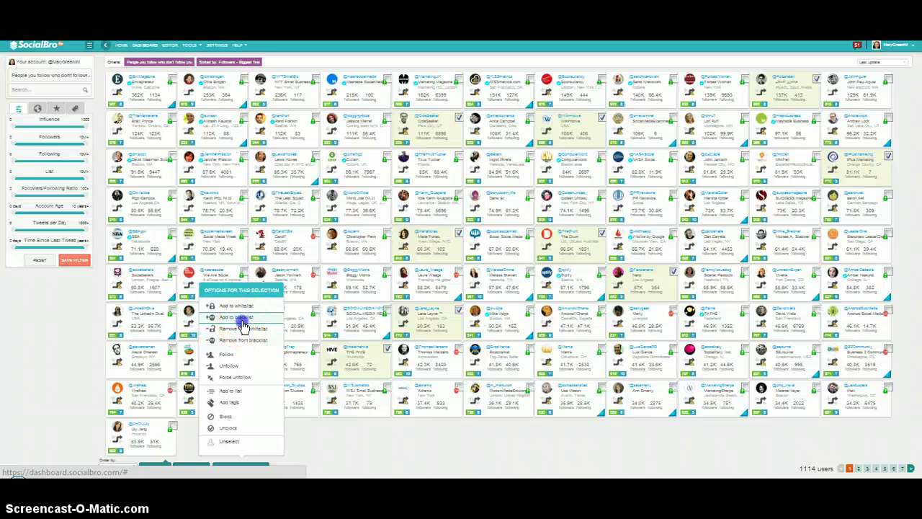
left_click(484, 252)
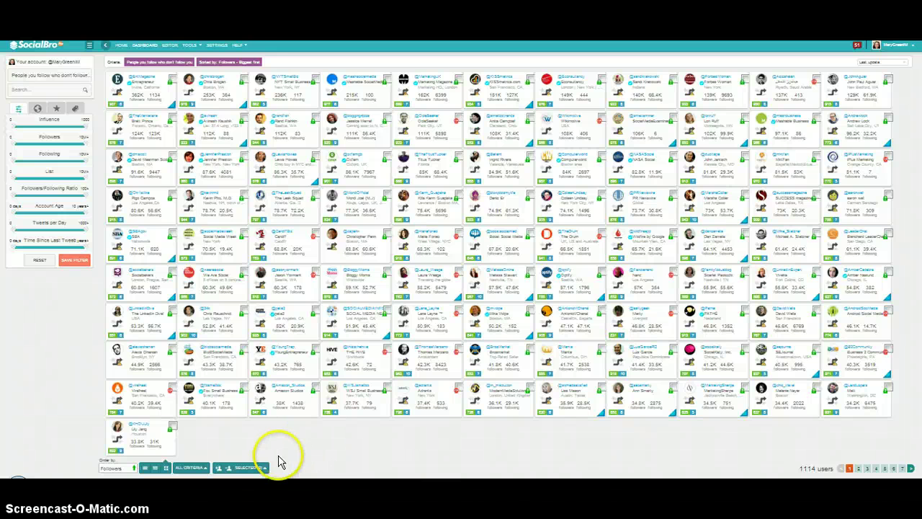
Step: Open page 7 of the non-followers results, select every account on it and add them all to the blacklist
left_click(901, 469)
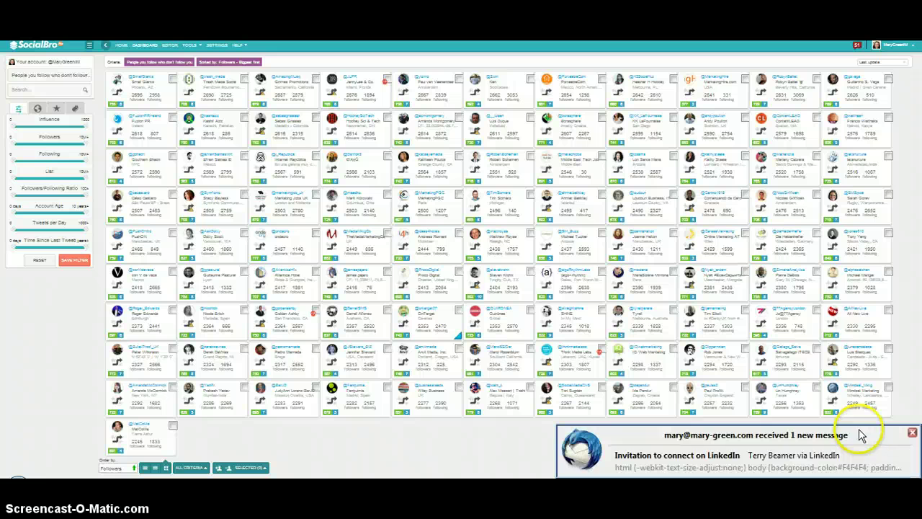
left_click(912, 433)
left_click(883, 440)
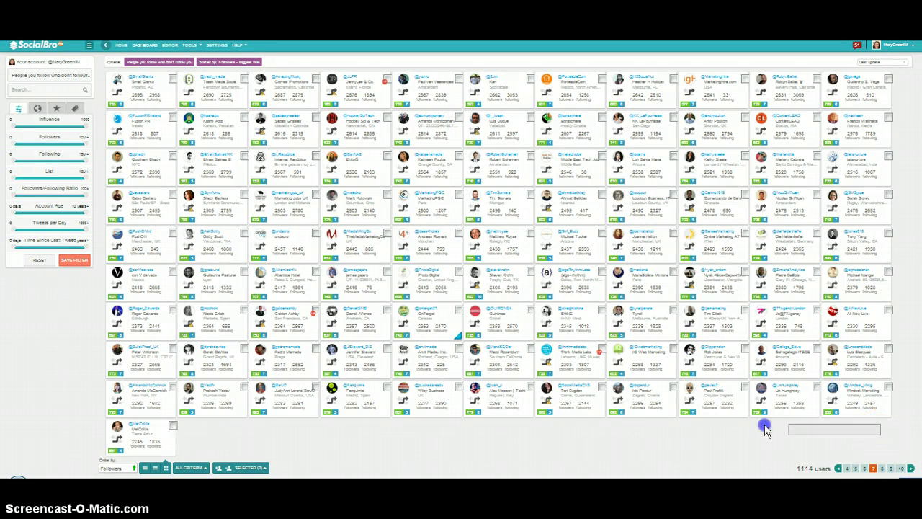
mouse_move(766, 430)
left_mouse_down()
mouse_move(515, 401)
mouse_move(266, 267)
mouse_move(138, 83)
left_mouse_up()
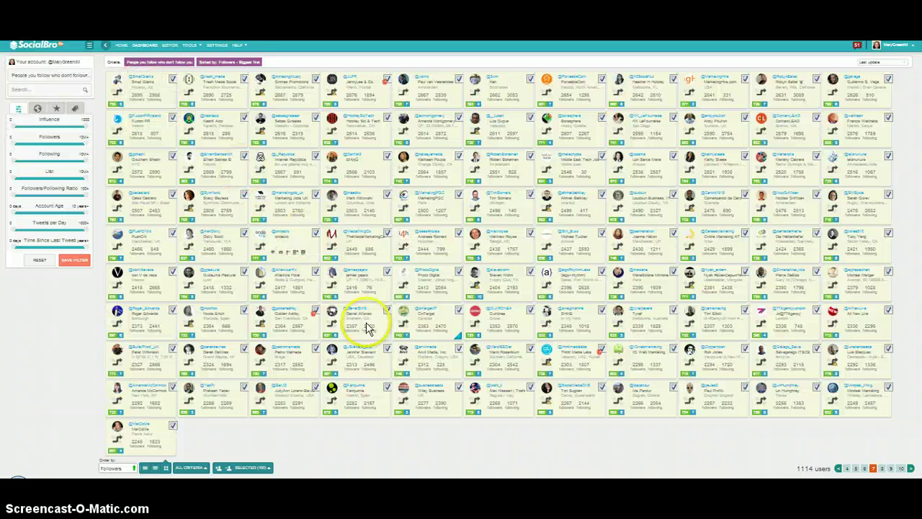
left_click(266, 469)
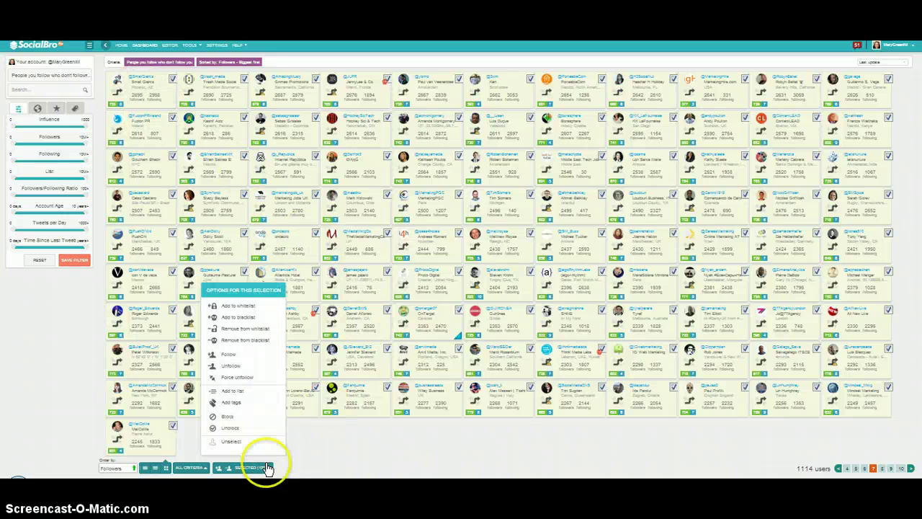
left_click(233, 318)
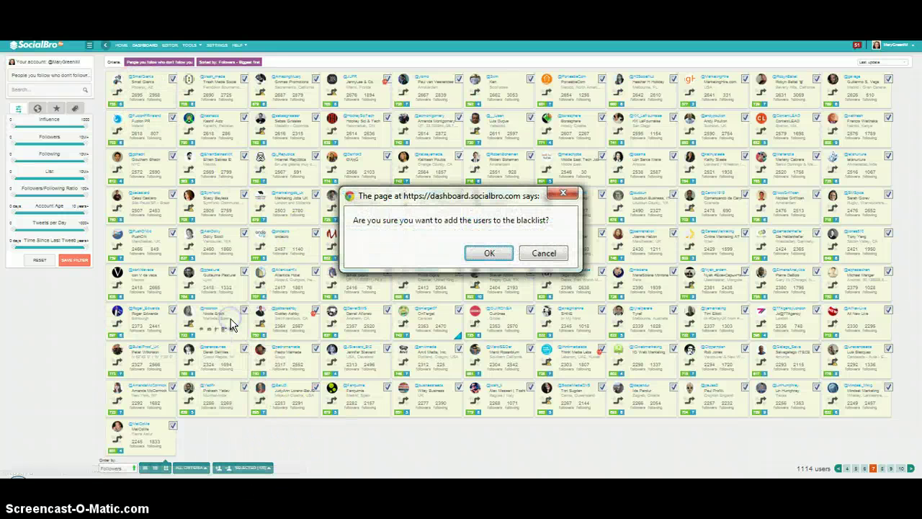
left_click(489, 253)
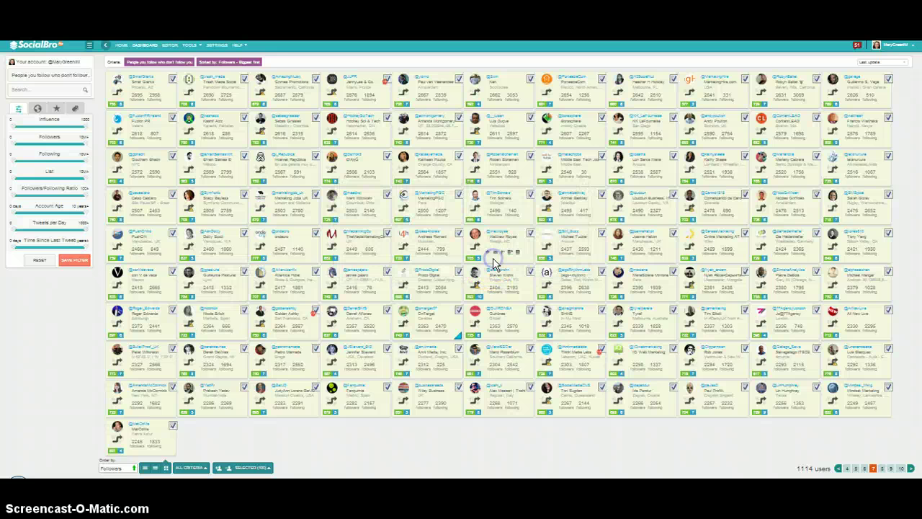
left_click(606, 446)
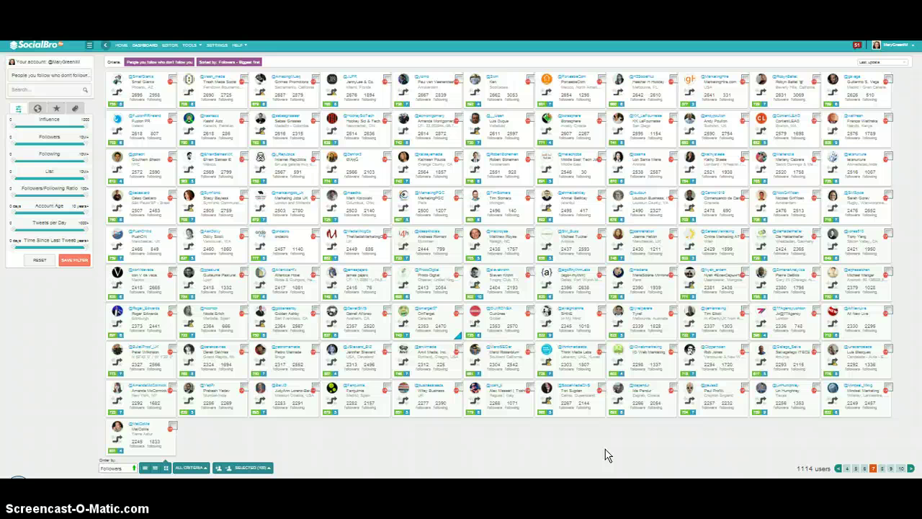
left_click(631, 438)
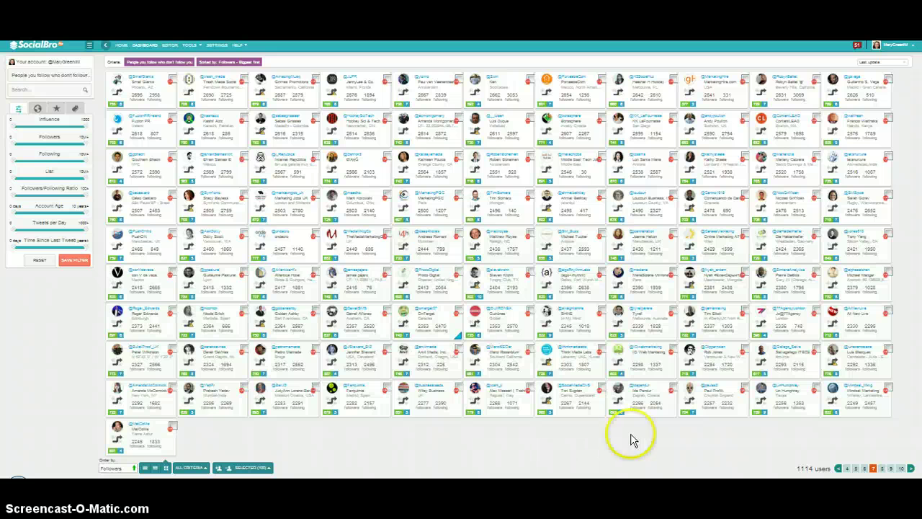
Step: Select all the blacklisted accounts on page 7 again and unfollow them
mouse_move(873, 440)
left_mouse_down()
mouse_move(350, 373)
mouse_move(116, 238)
mouse_move(129, 85)
left_mouse_up()
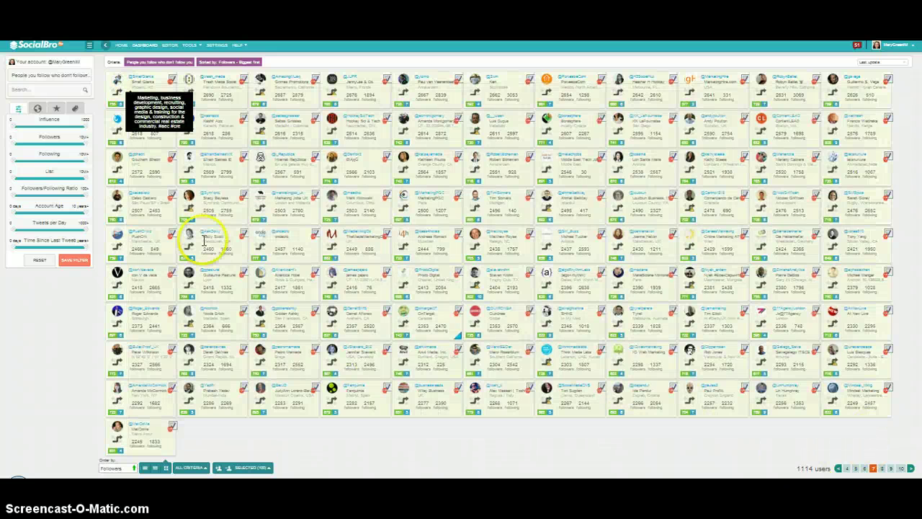
left_click(253, 468)
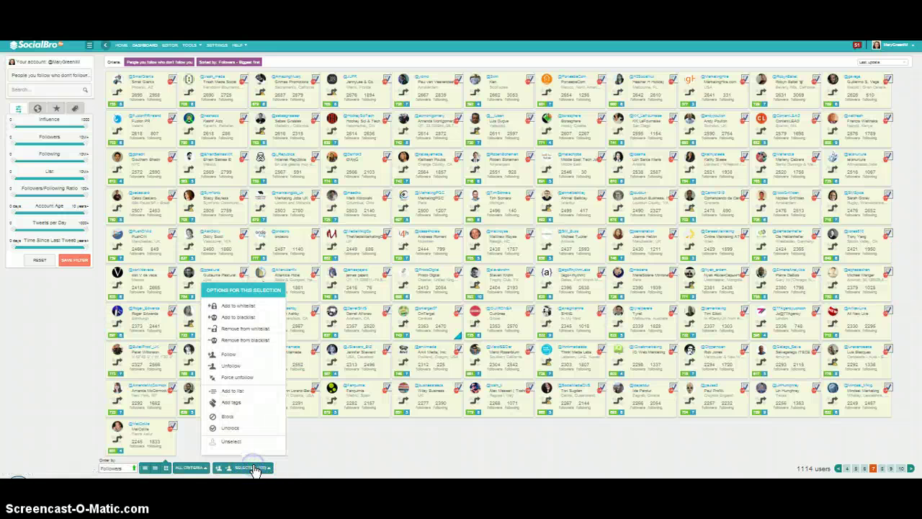
left_click(230, 366)
left_click(490, 272)
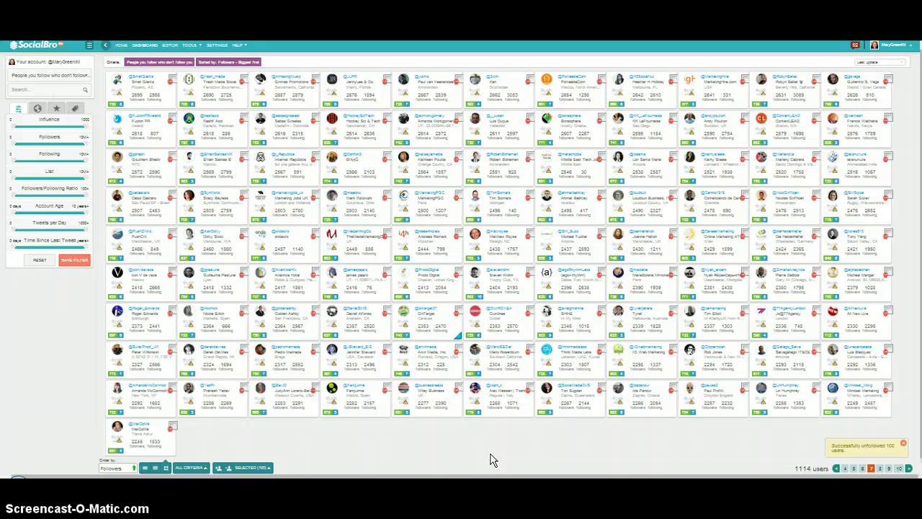
Step: Switch the source to Search All Twitter and search for "relationship marketing"
left_click(63, 77)
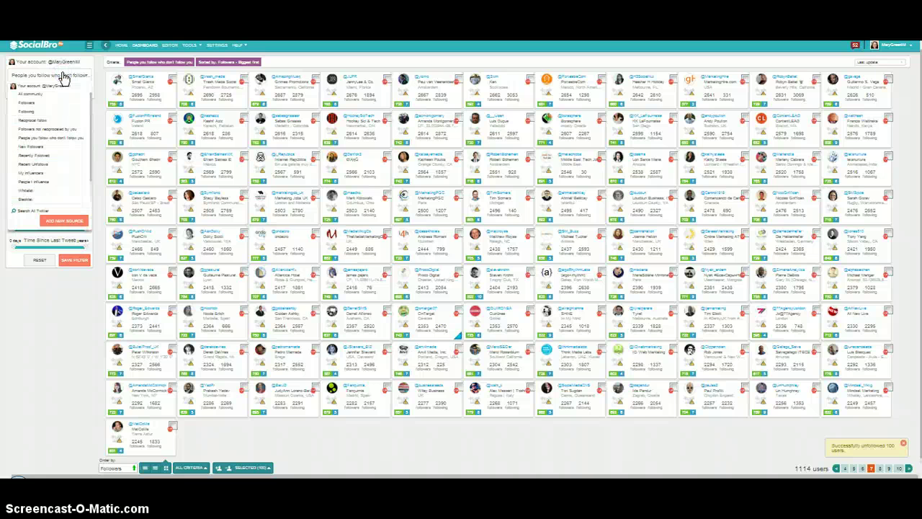
left_click(27, 215)
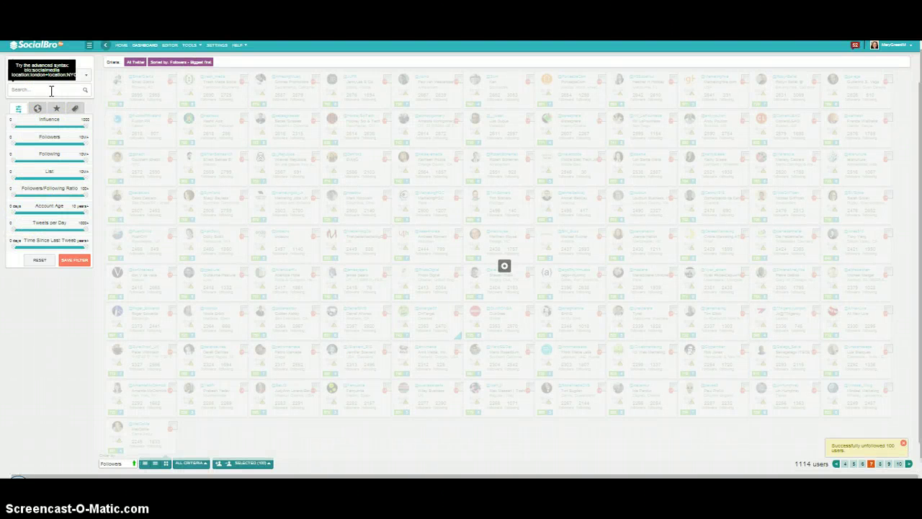
left_click(52, 90)
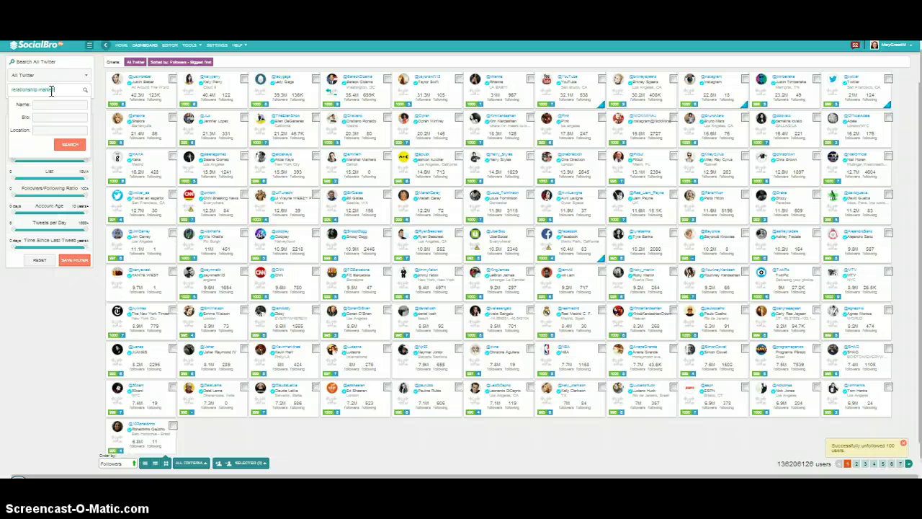
left_click(68, 145)
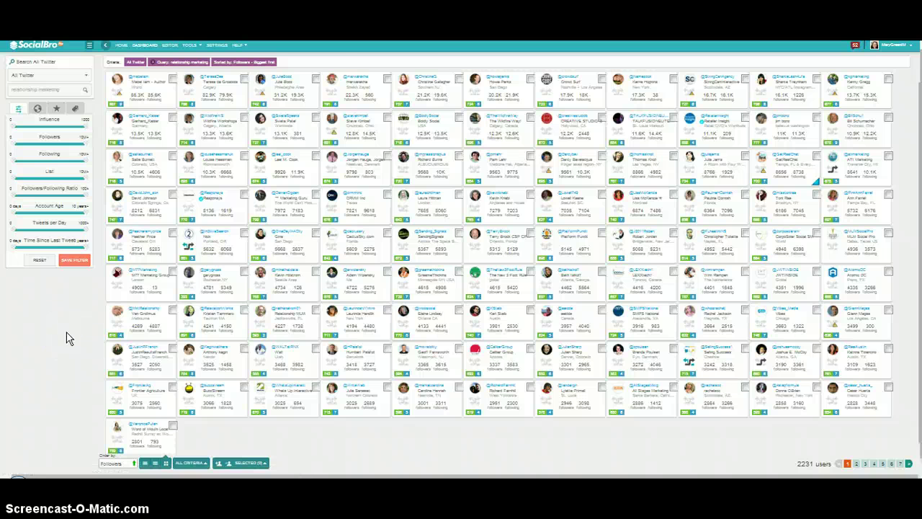
Step: Filter the results to a last tweet under 15 days ago, more than 1 tweet per day and an account age over 1 month
key("ctrl+0")
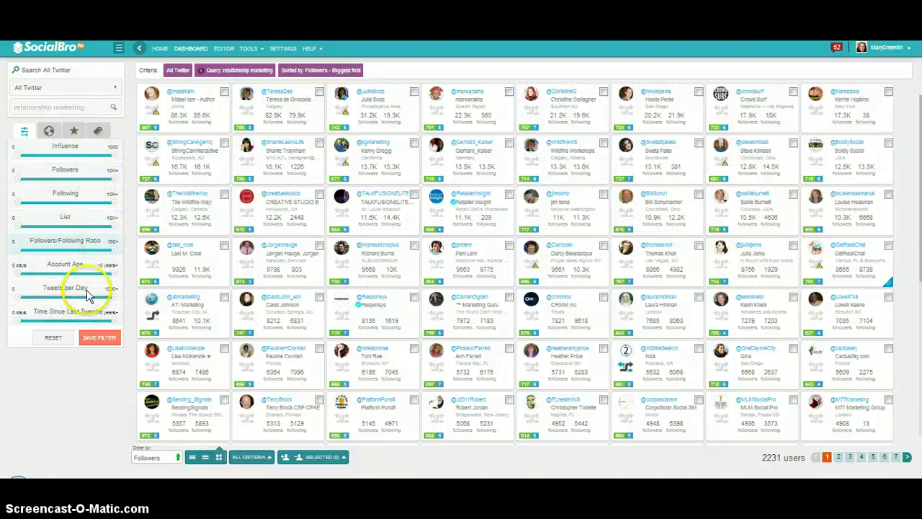
left_click_drag(112, 321, 86, 324)
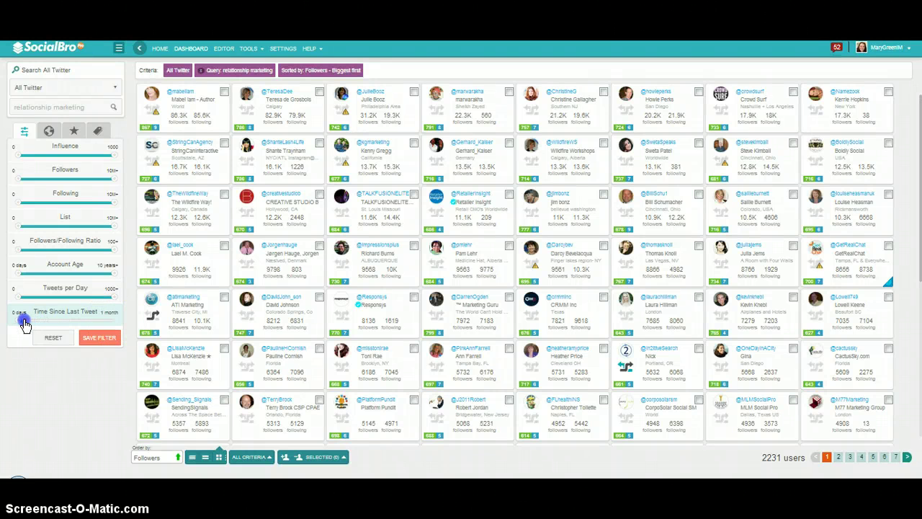
left_click_drag(23, 324, 25, 324)
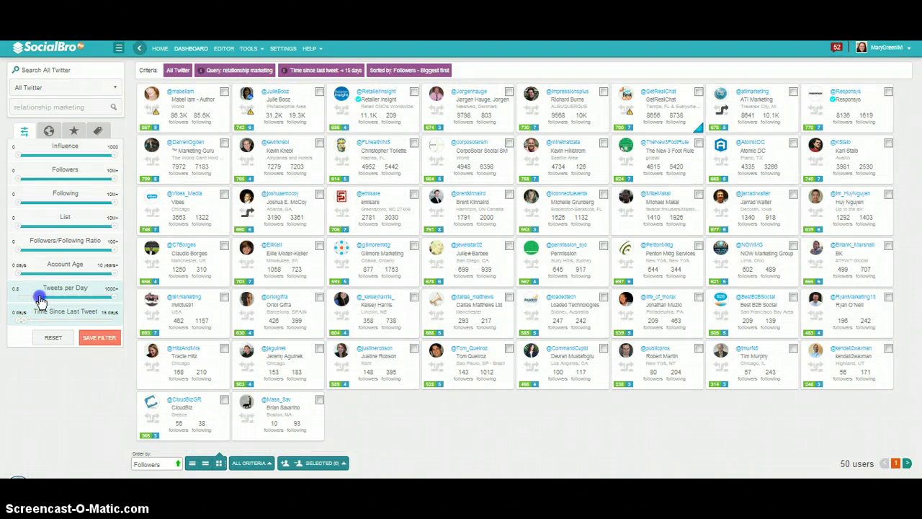
left_click_drag(44, 300, 46, 301)
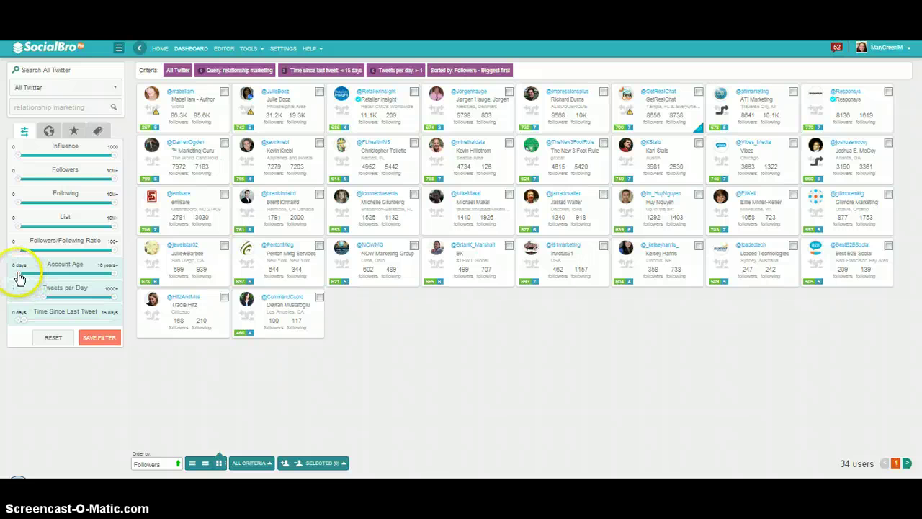
left_click_drag(21, 276, 29, 277)
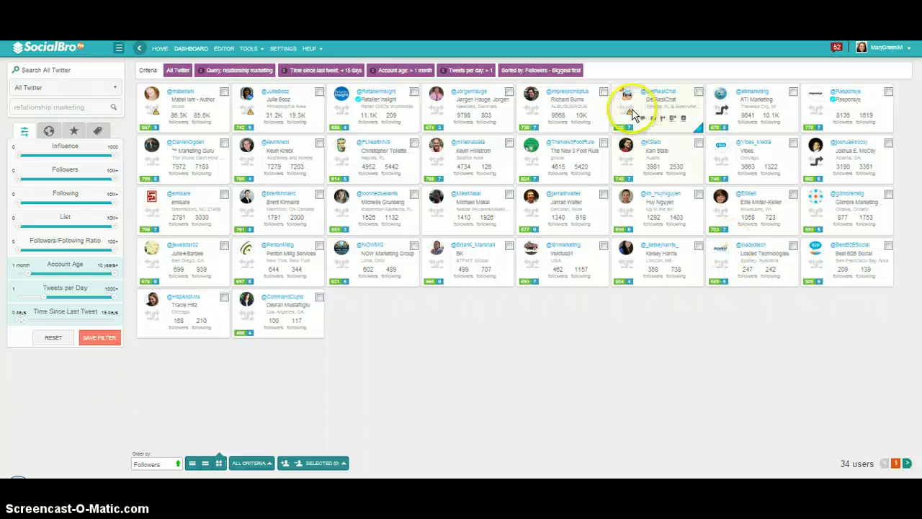
Step: Select the three accounts with a yellow warning mark, including GetRealChat, and add them to the blacklist
mouse_move(631, 116)
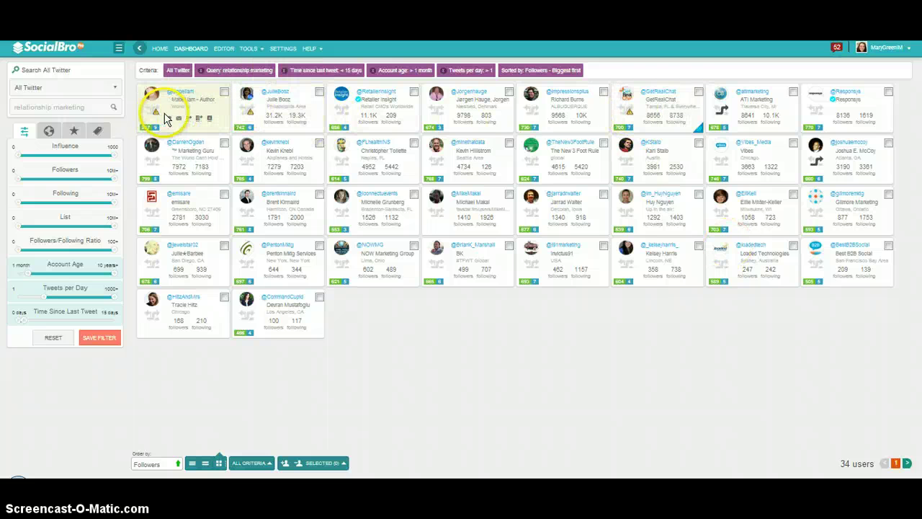
left_click(698, 91)
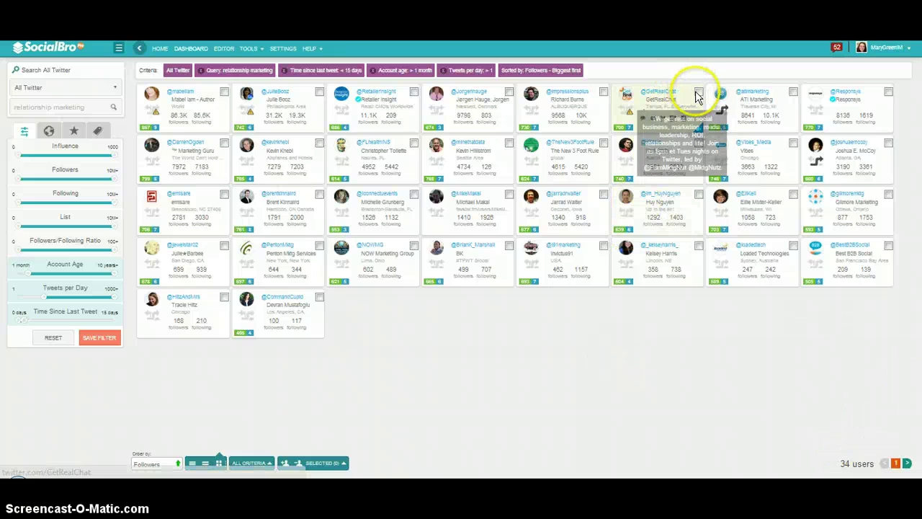
left_click(318, 93)
left_click(224, 92)
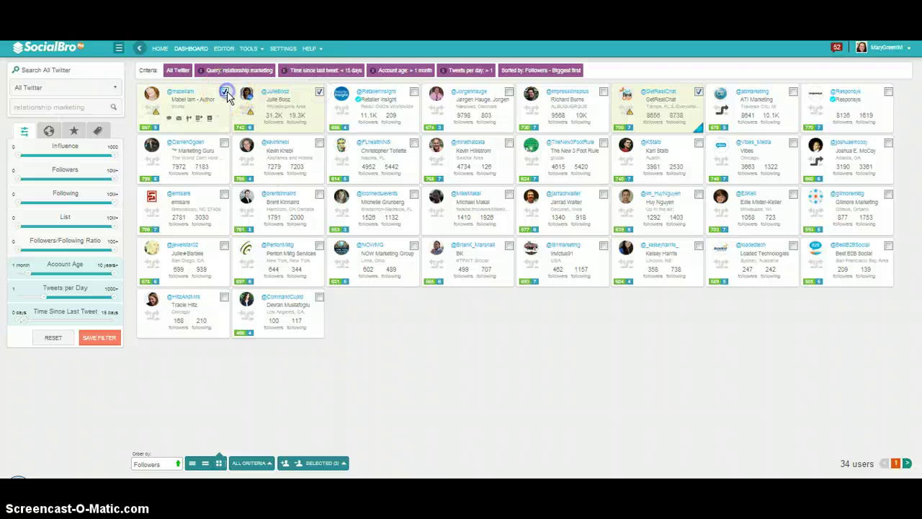
left_click(337, 463)
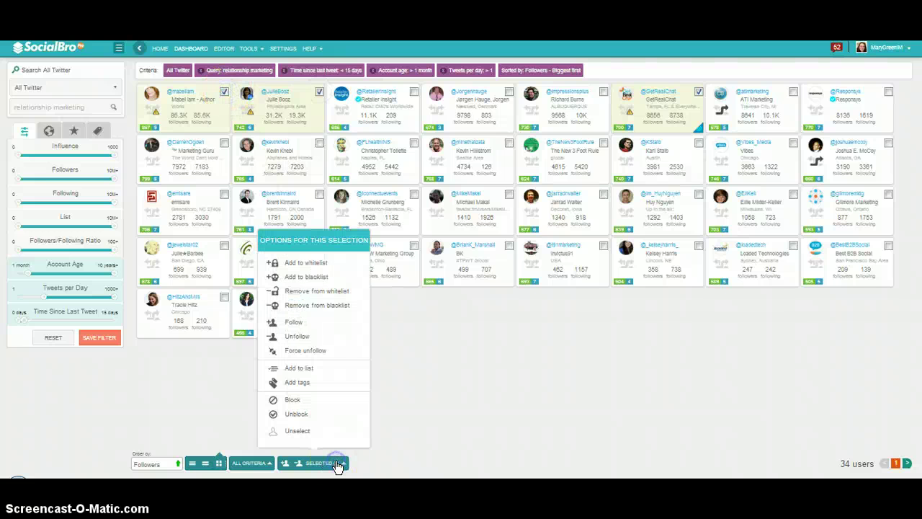
left_click(304, 279)
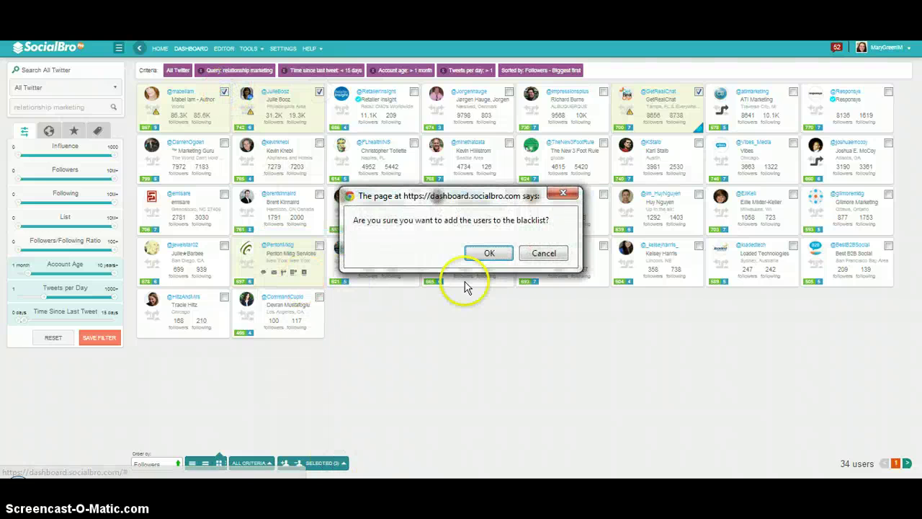
left_click(493, 254)
left_click(758, 445)
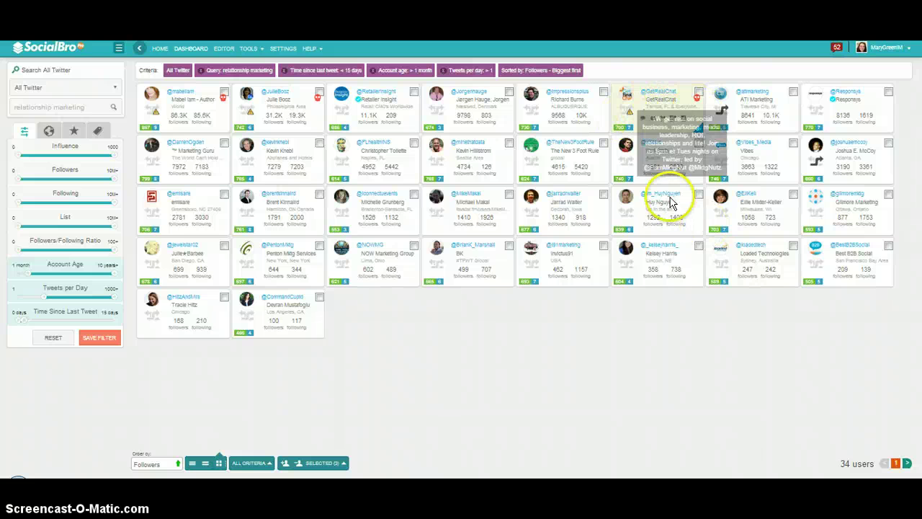
Step: Select all accounts in the filtered relationship marketing results and follow them
left_click_drag(874, 392, 164, 104)
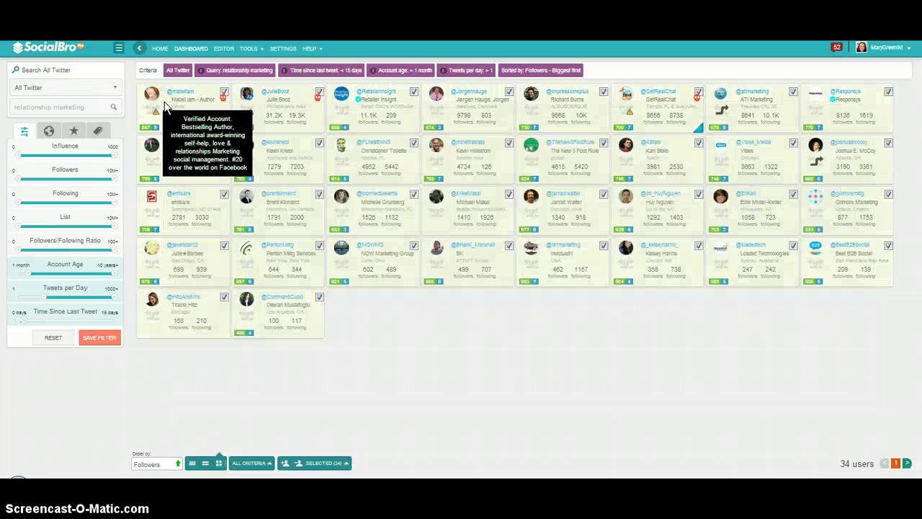
left_click(324, 463)
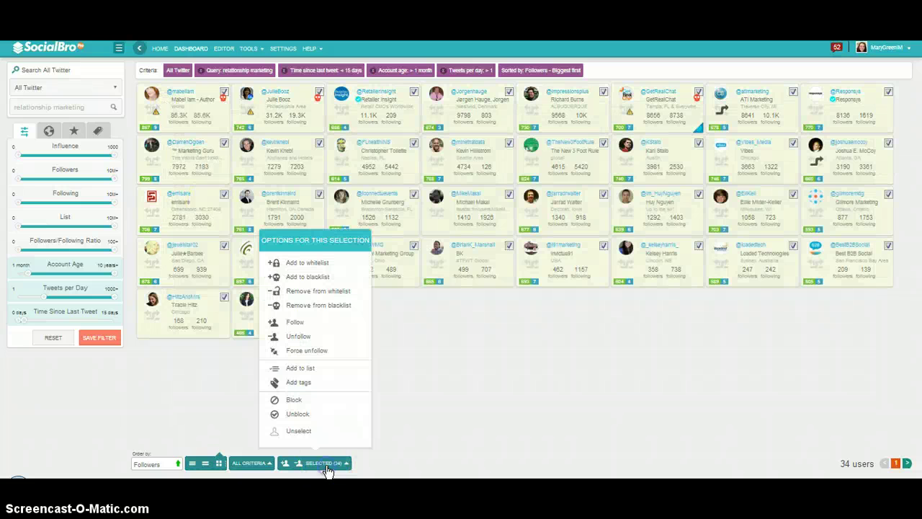
left_click(314, 322)
left_click(488, 268)
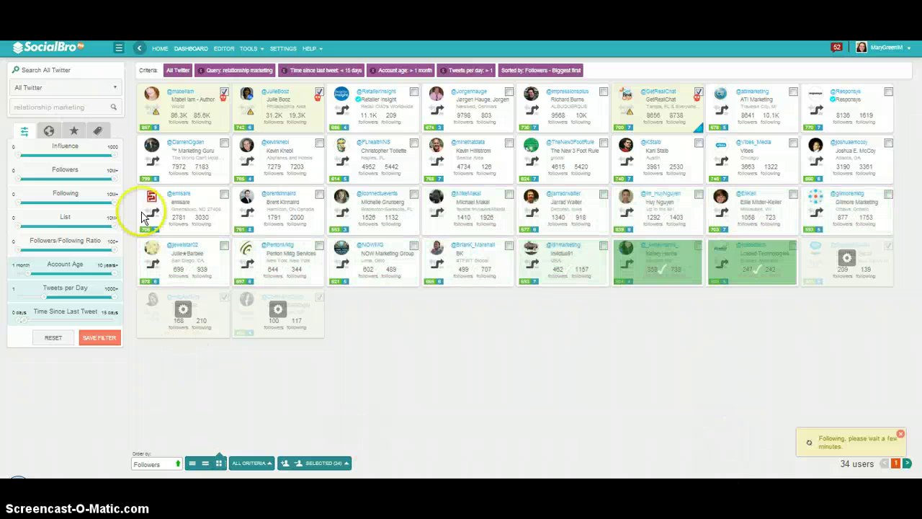
Step: Search All Twitter for "marketing" with the same filters and save the criteria as a filter titled "marketing"
left_click(55, 107)
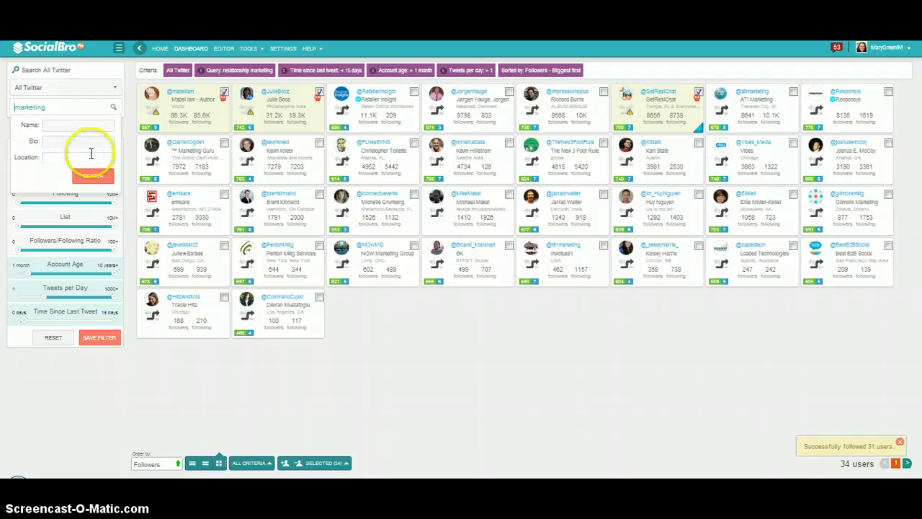
left_click(95, 177)
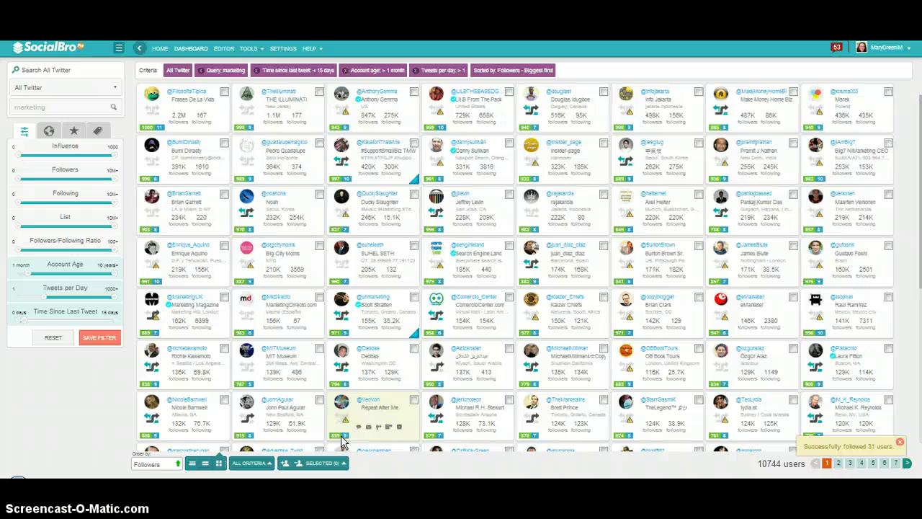
left_click(107, 339)
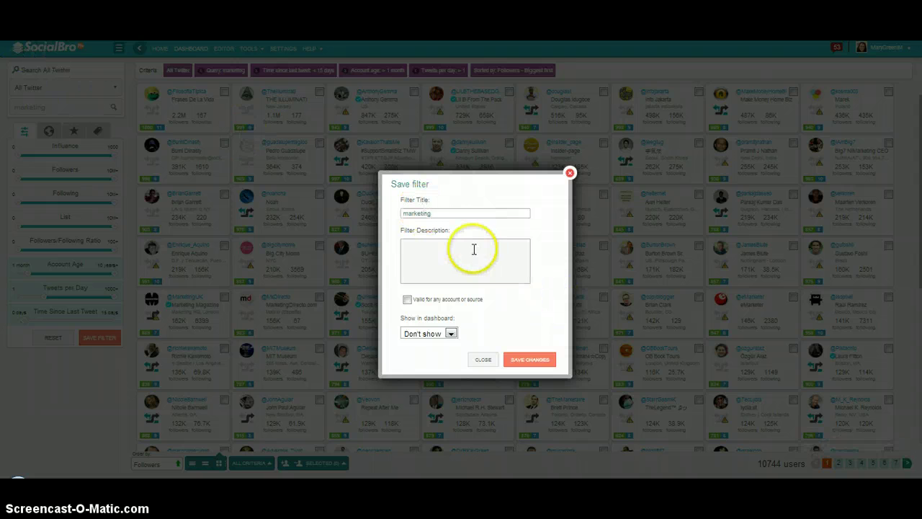
left_click(523, 360)
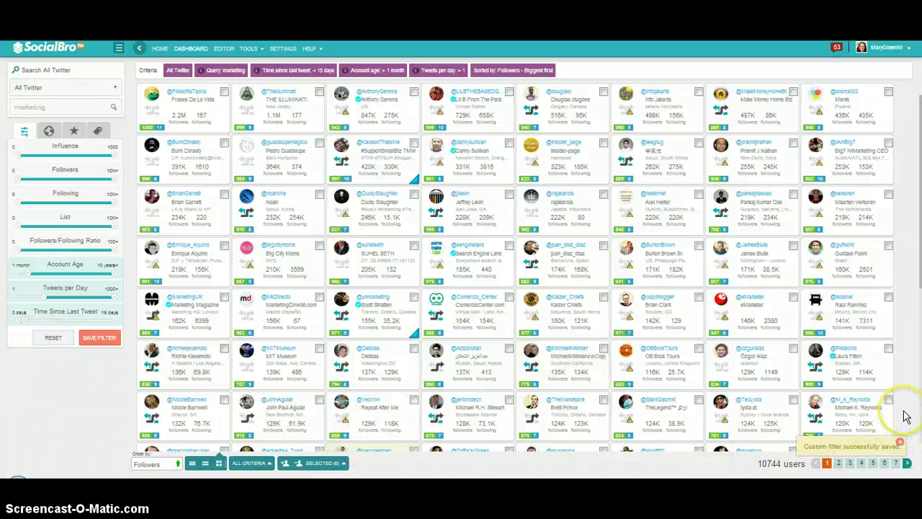
Step: Examine the whole first page of marketing results with the page display reduced
key("ctrl+minus")
key("ctrl+minus")
key("ctrl+minus")
key("ctrl+minus")
key("ctrl+minus")
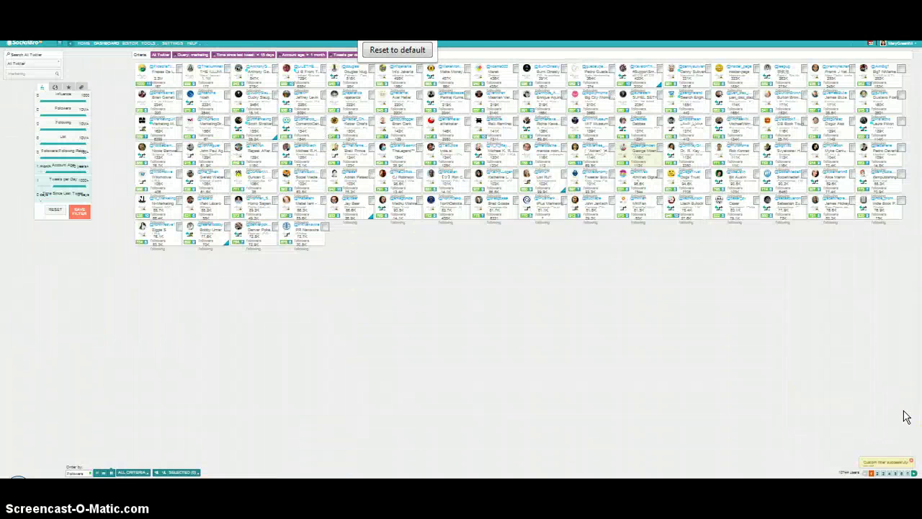
key("ctrl+plus")
key("ctrl+plus")
key("ctrl+plus")
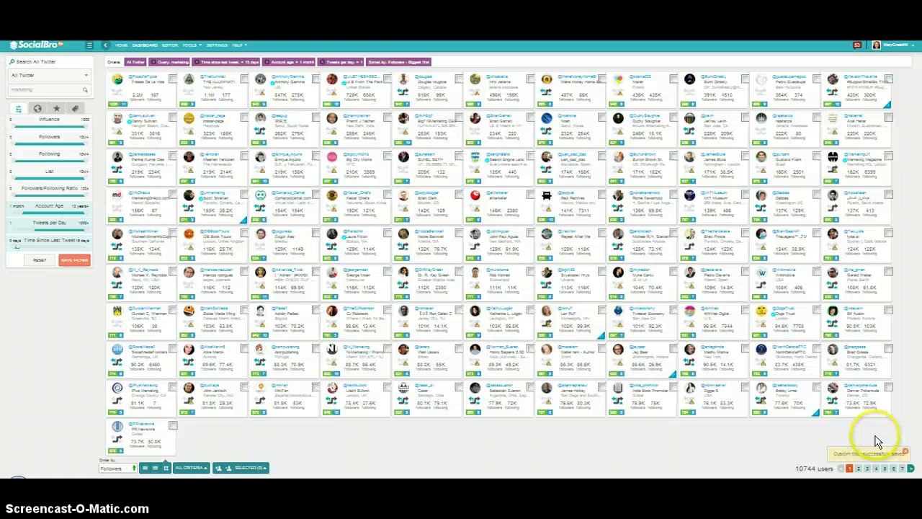
Step: Filter the marketing results to accounts with a Following count above 1000
left_click(902, 469)
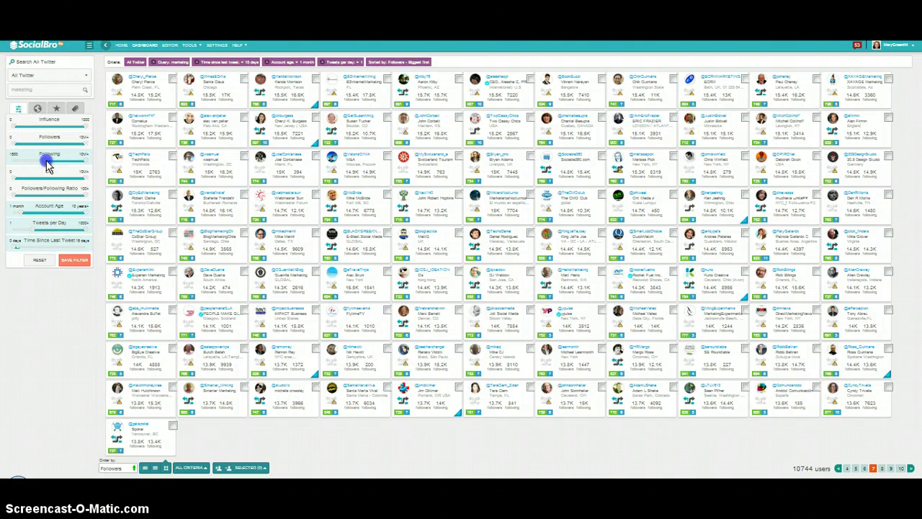
left_click_drag(45, 165, 45, 166)
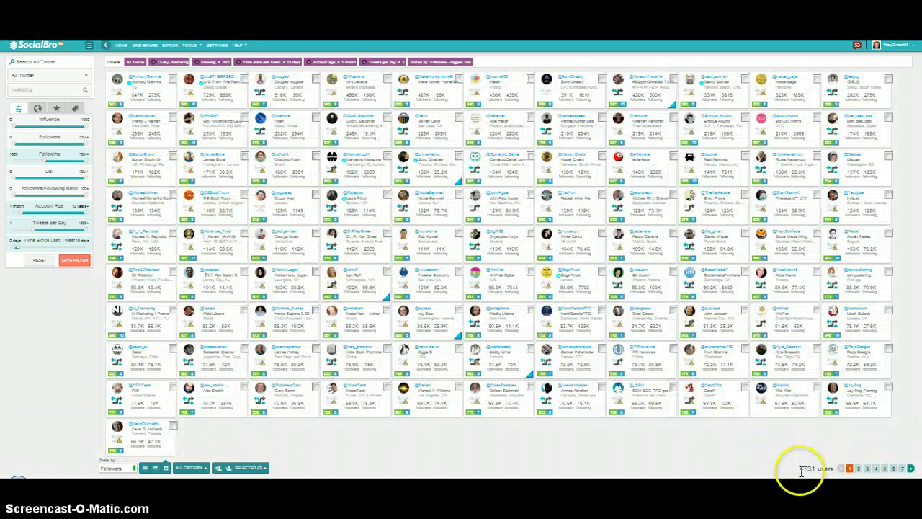
Step: Select all accounts on page 7 of the filtered marketing results and follow them
left_click(902, 468)
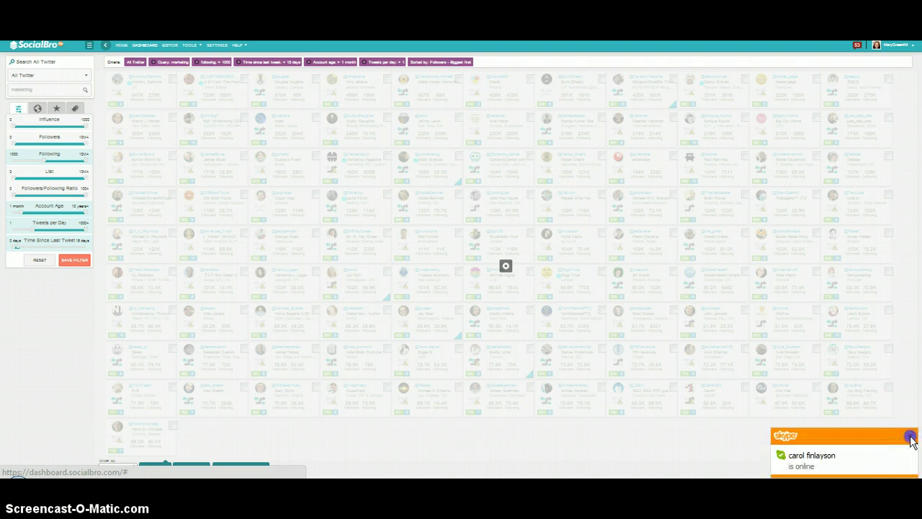
left_click(910, 438)
left_click(647, 479)
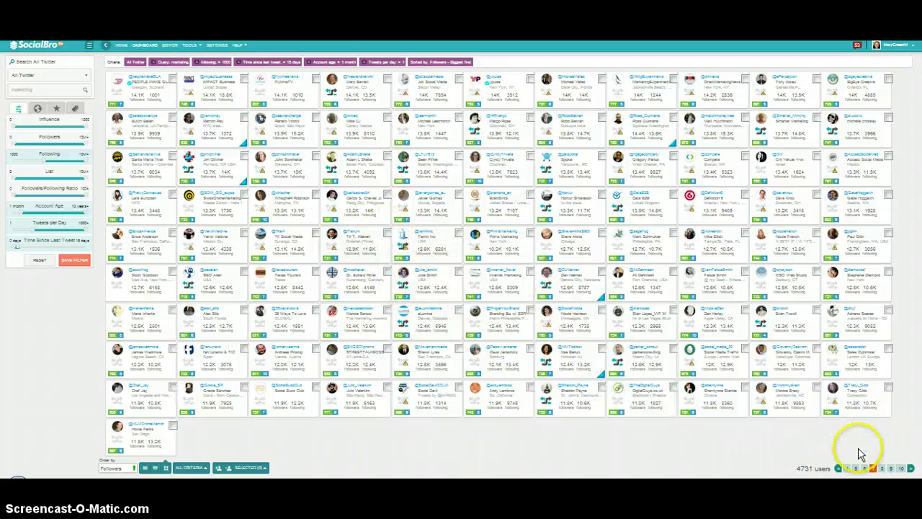
mouse_move(870, 446)
left_mouse_down()
mouse_move(319, 391)
mouse_move(161, 128)
mouse_move(149, 86)
mouse_move(193, 230)
left_mouse_up()
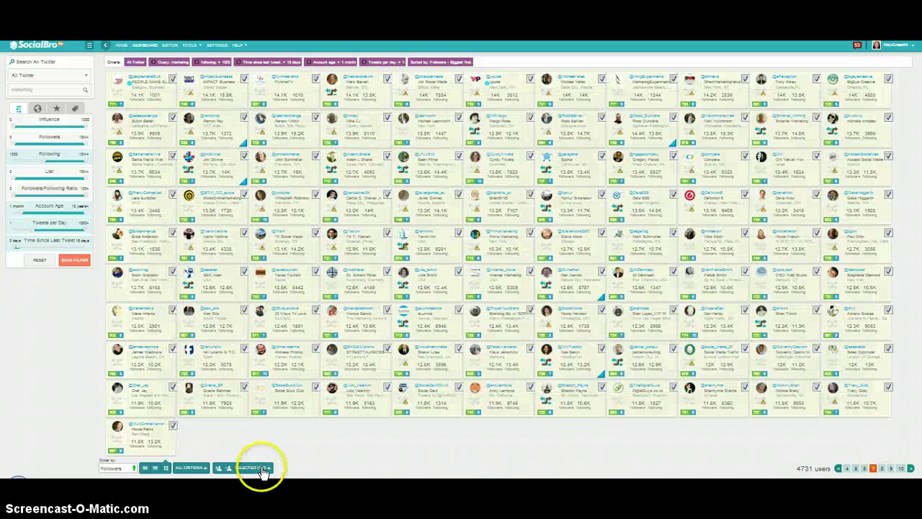
left_click(264, 470)
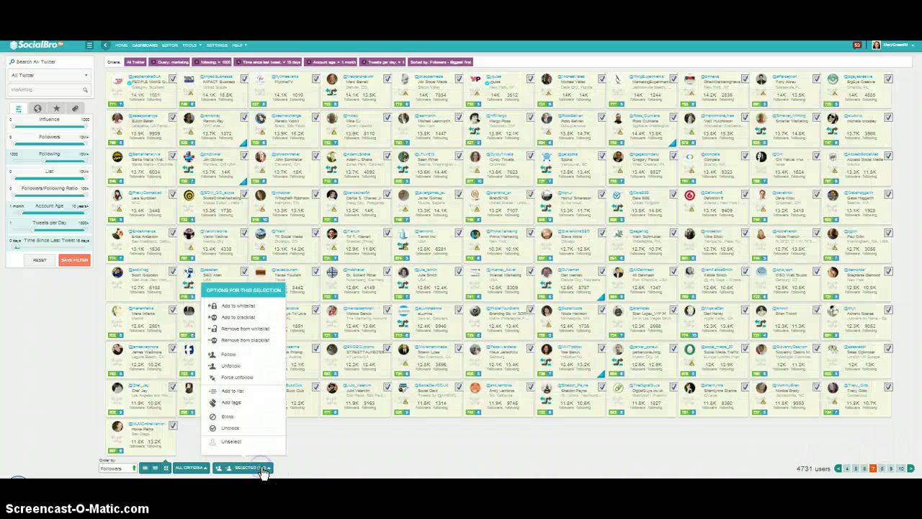
left_click(230, 355)
left_click(490, 263)
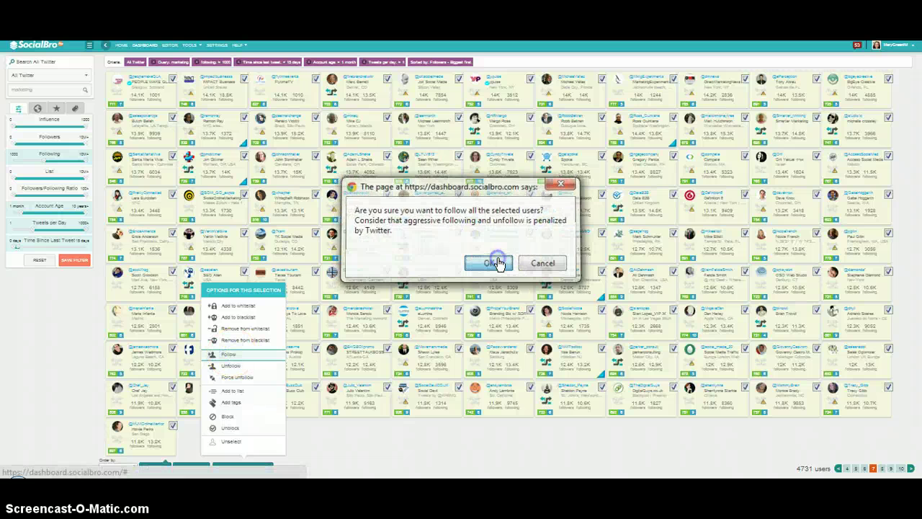